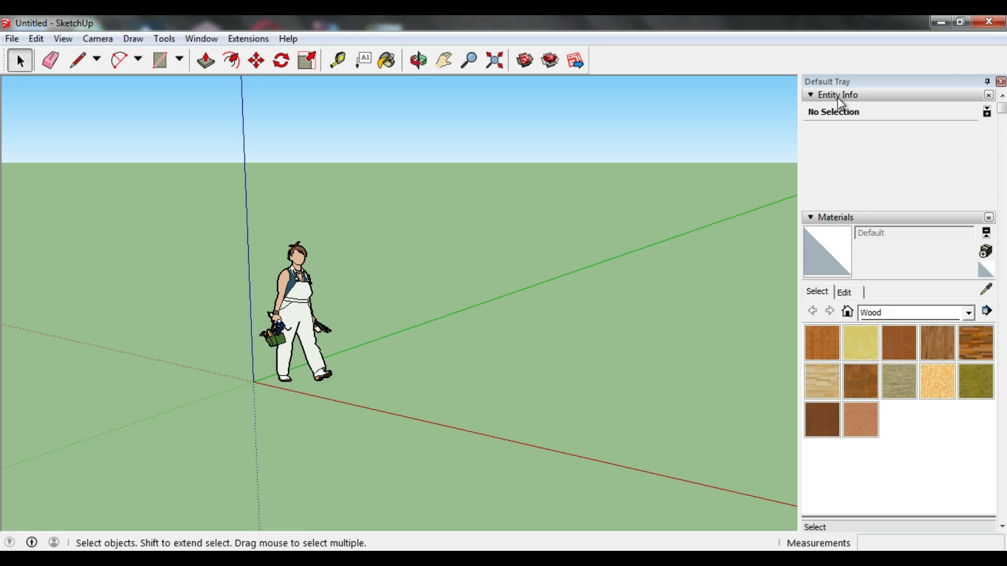
Step: Collapse the Entity Info, Materials, Components and Styles sections and review the Instructor guidance for the Select tool
left_click(292, 362)
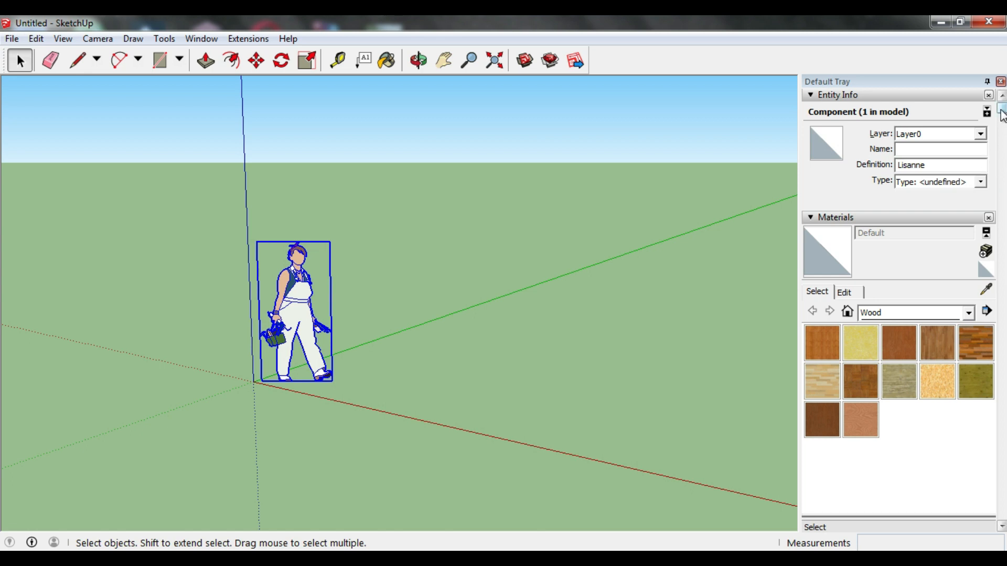
left_click(811, 96)
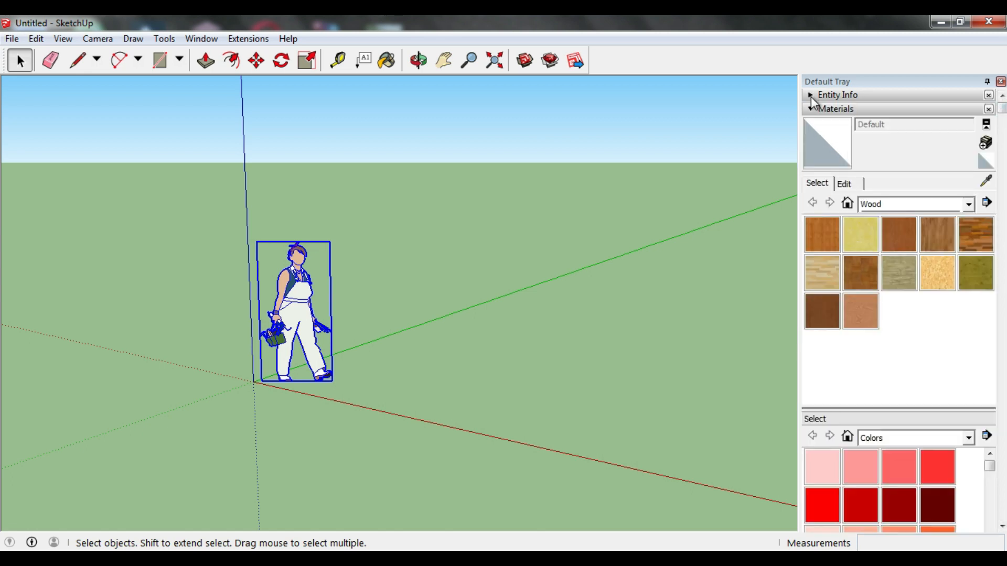
left_click(809, 110)
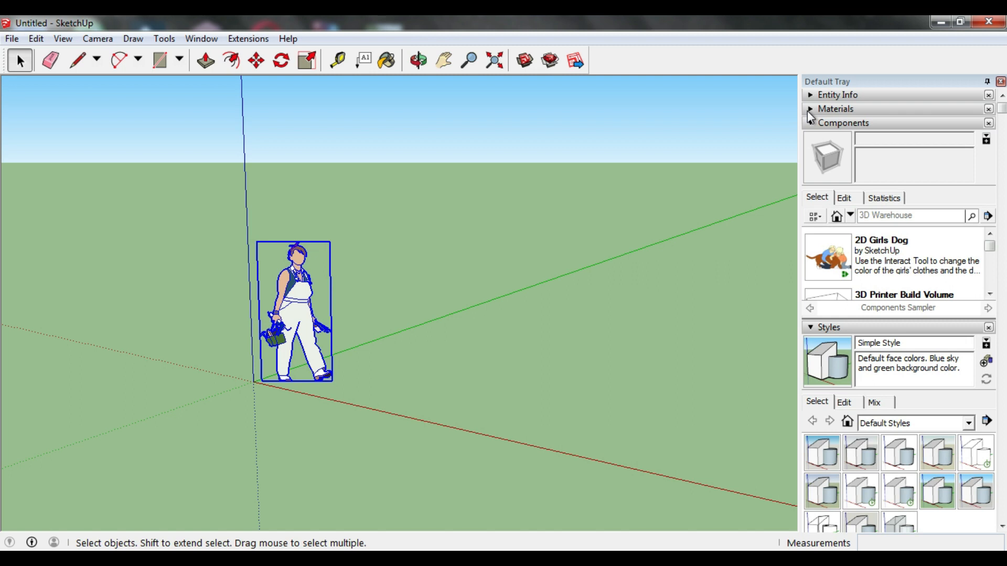
left_click(811, 123)
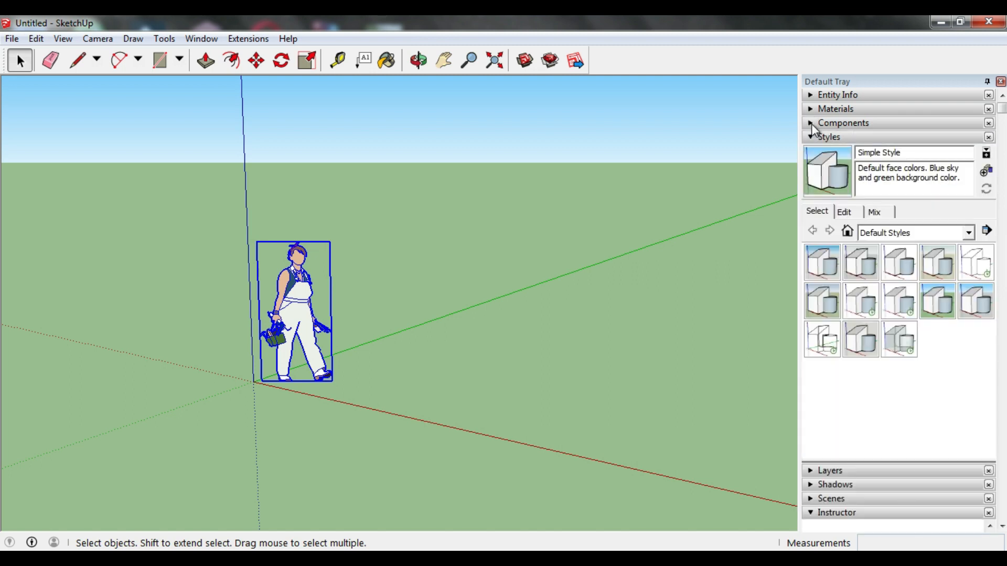
left_click(811, 139)
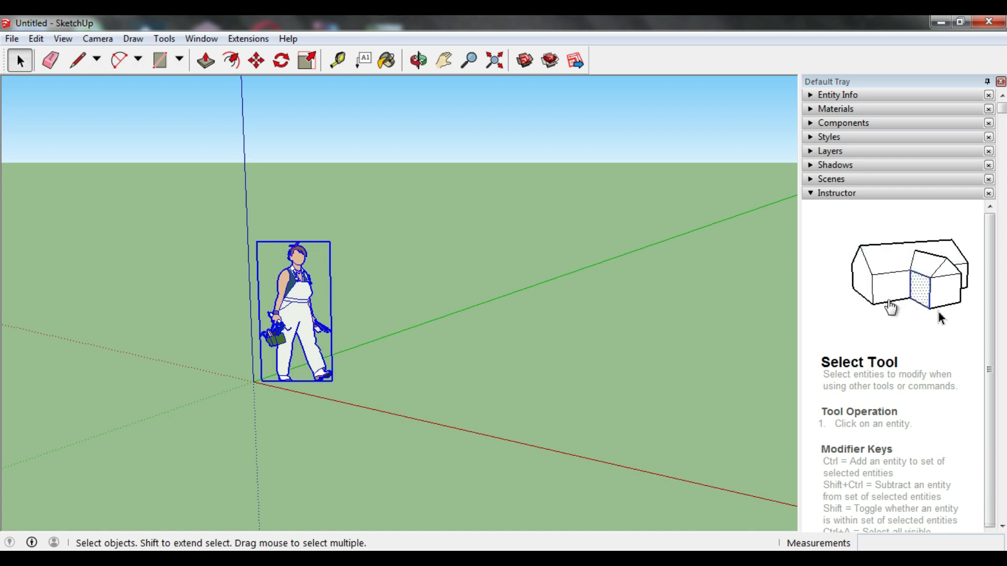
scroll(891, 304, "down", 2)
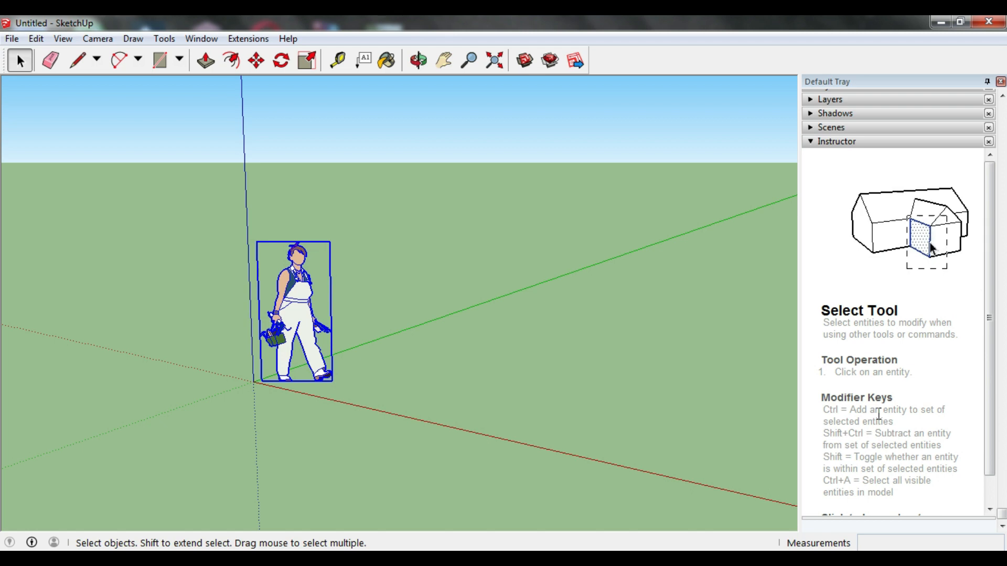
scroll(816, 399, "up", 2)
scroll(889, 309, "down", 2)
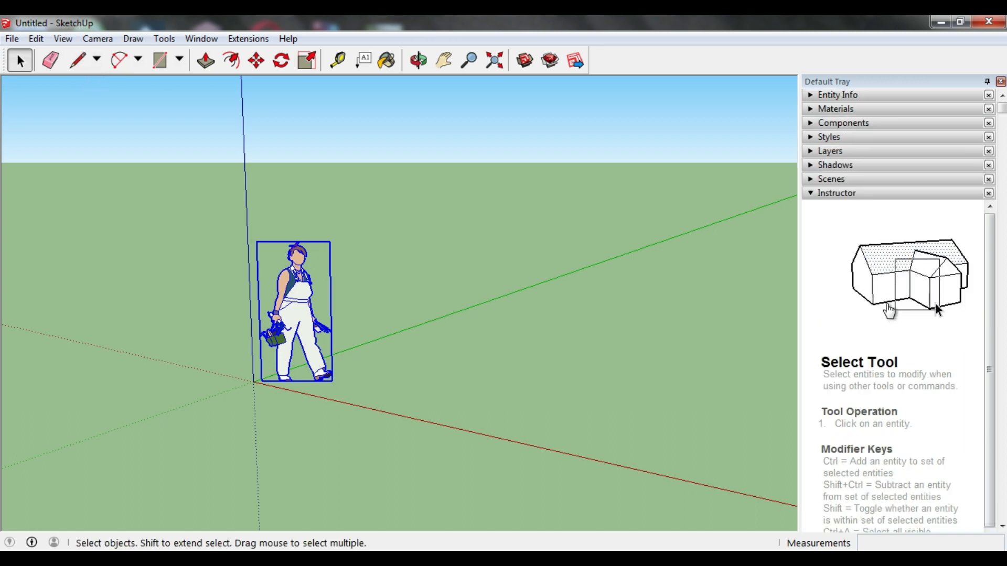
scroll(890, 305, "down", 1)
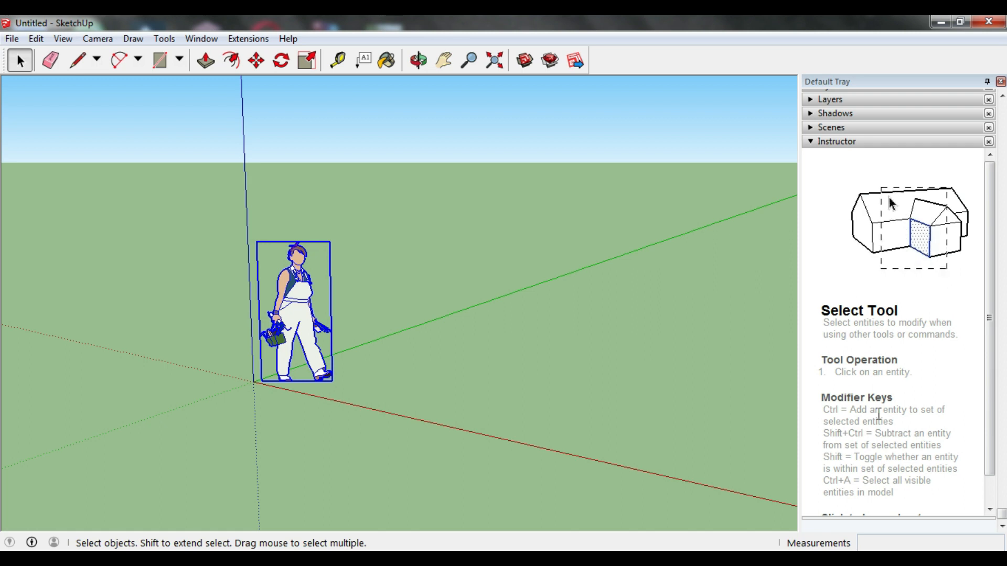
Step: Draw a small arch-shaped curve with the Freehand tool on the ground to the right of the figure
left_click(97, 61)
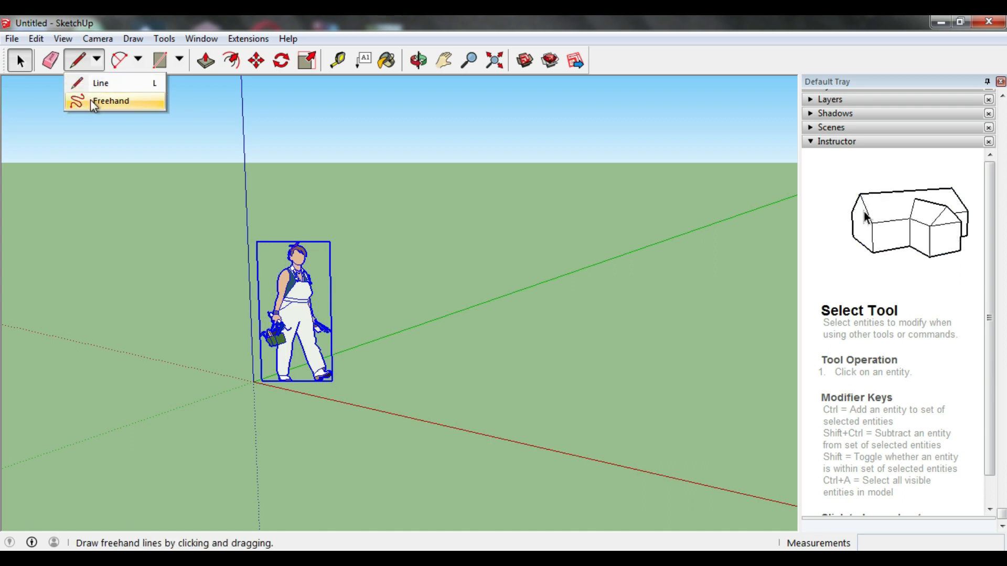
left_click(100, 101)
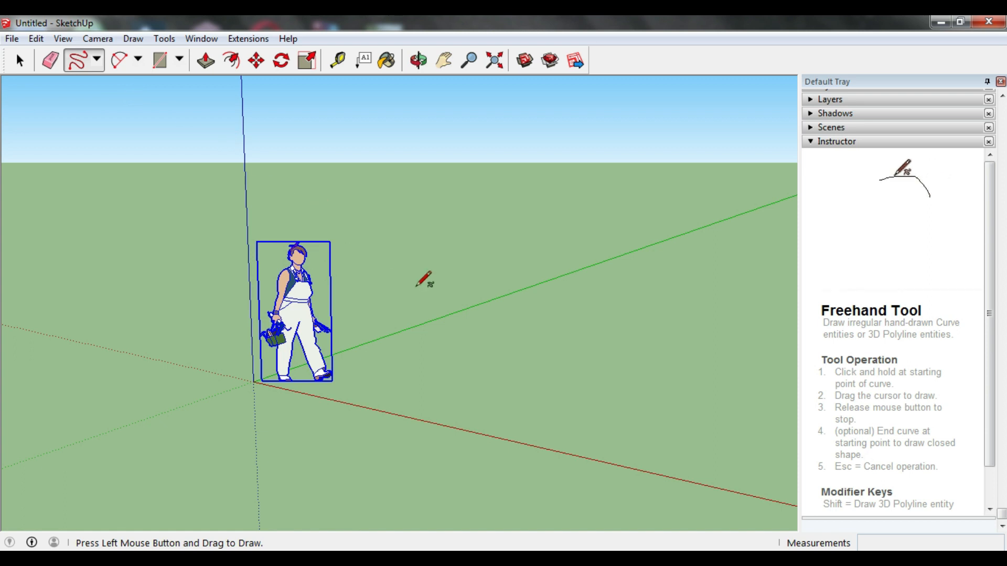
left_click(96, 59)
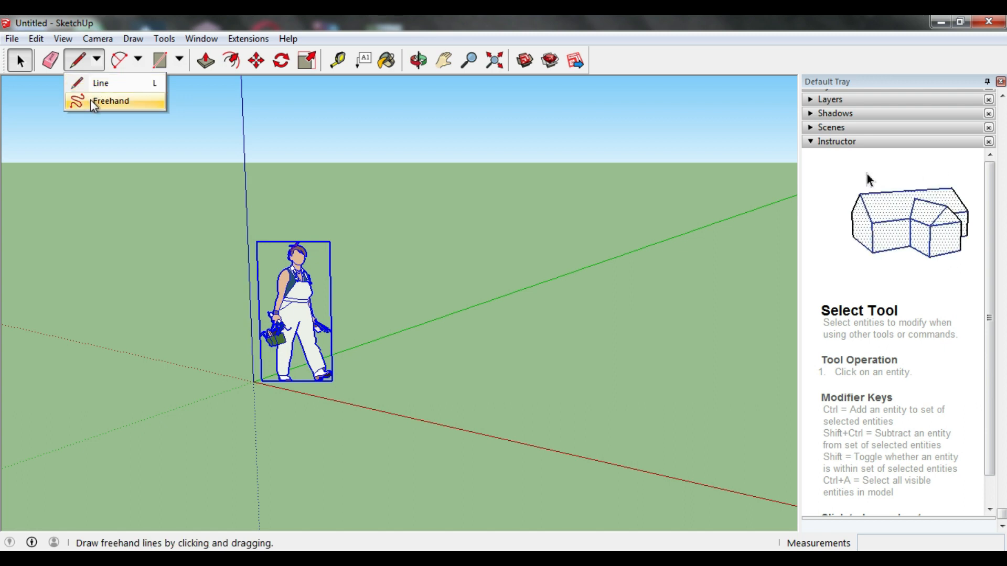
left_click(90, 100)
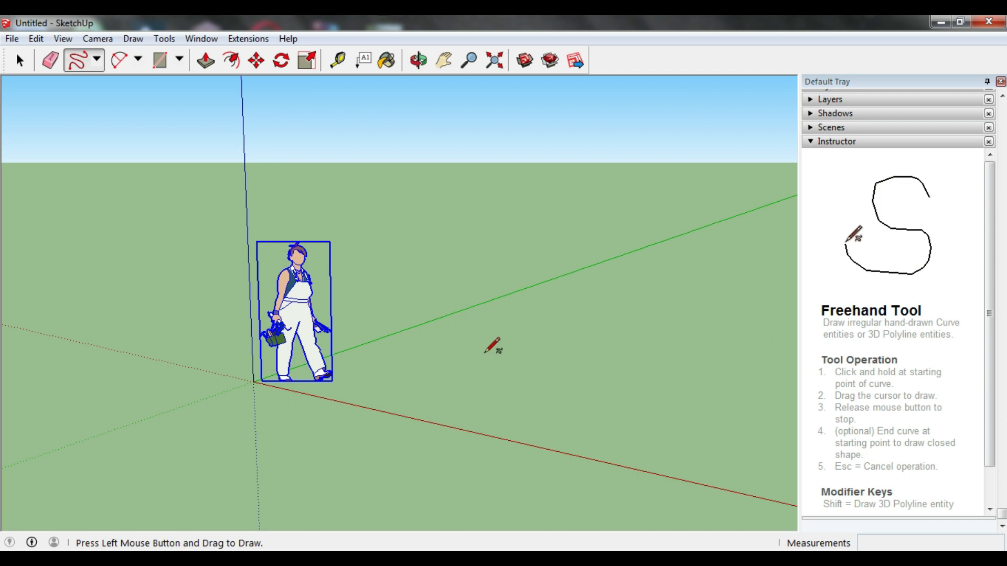
mouse_move(473, 358)
left_mouse_down()
mouse_move(474, 336)
mouse_move(517, 319)
mouse_move(529, 343)
left_mouse_up()
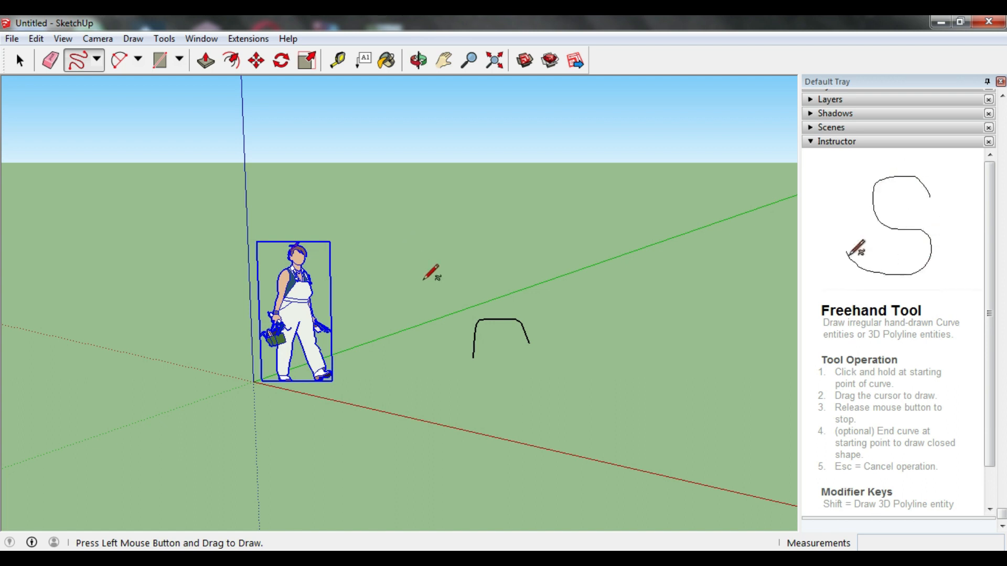
Step: Delete the freehand curve from the model
left_click(139, 60)
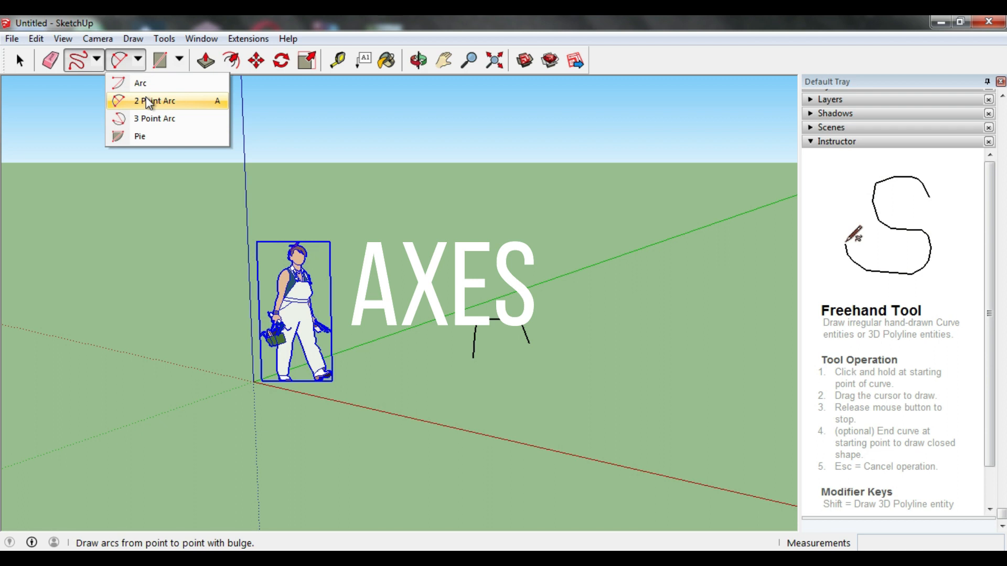
left_click(19, 60)
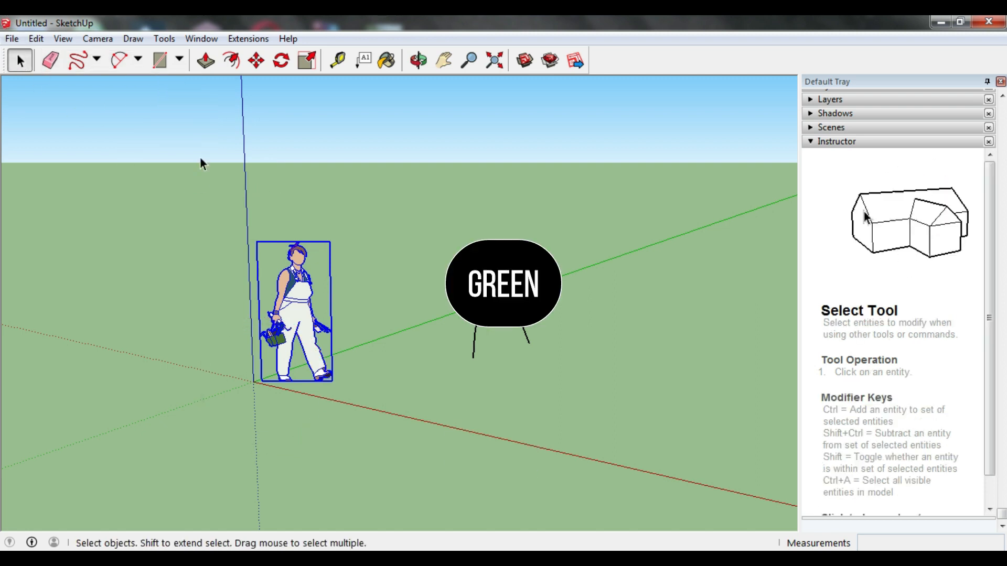
left_click_drag(548, 310, 453, 390)
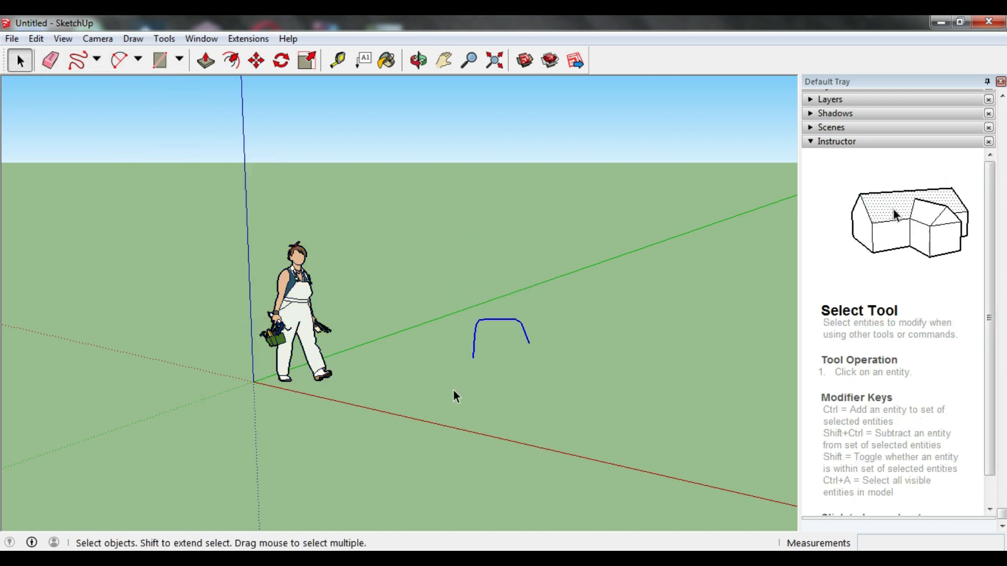
key("Delete")
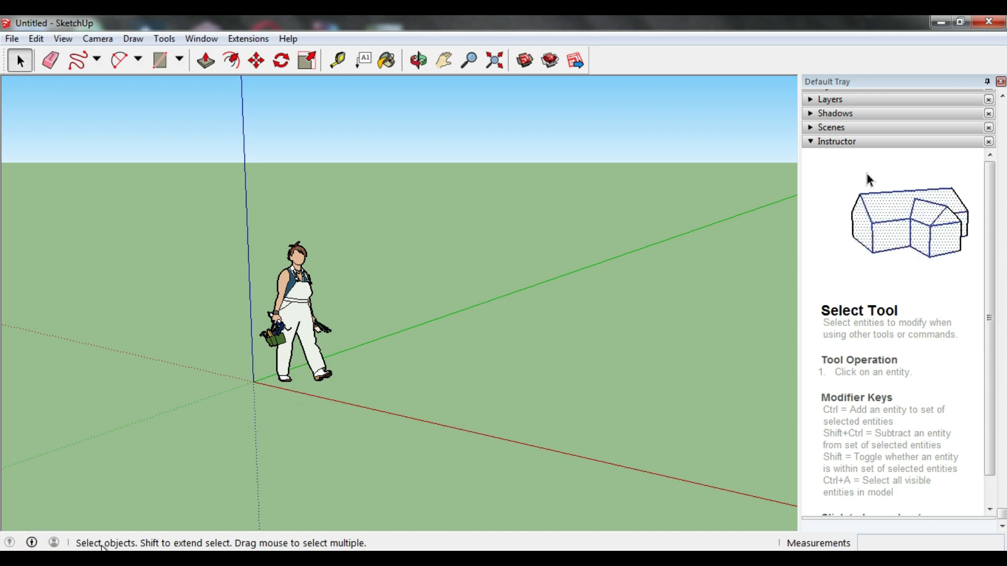
Step: Draw two connected lines right of the figure: about 17' along the green axis, then about 4' along the red axis
key("l")
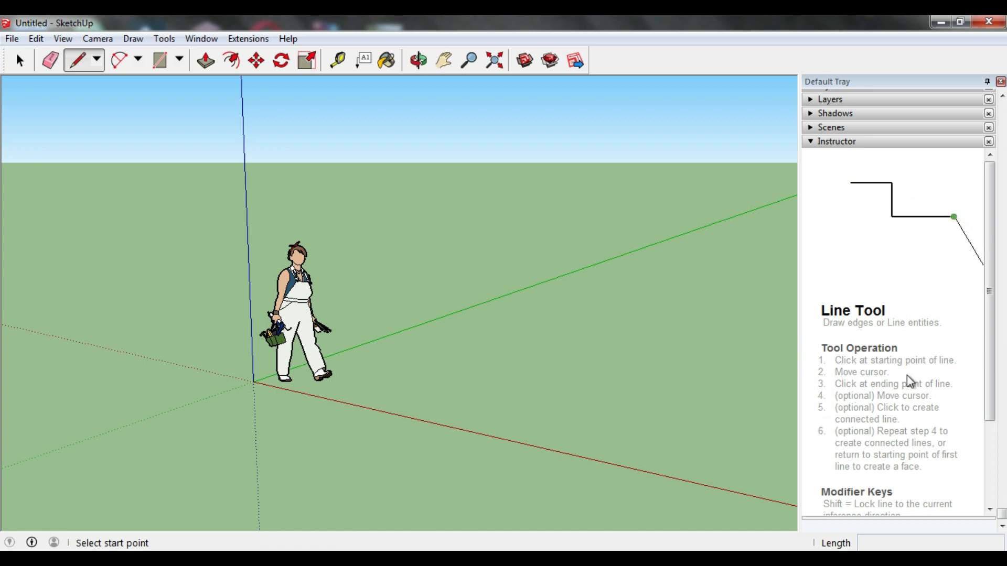
left_click_drag(990, 338, 991, 435)
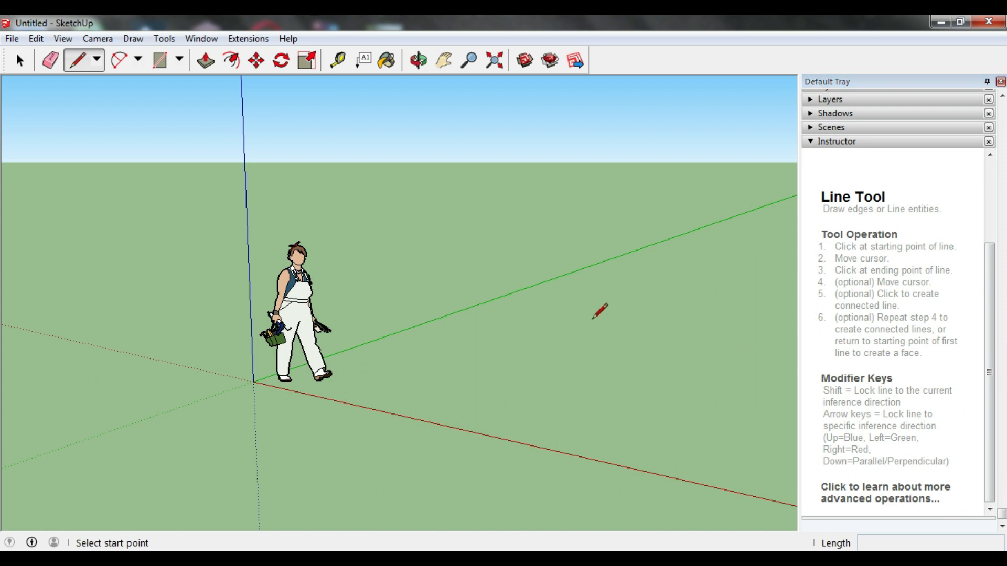
left_click(518, 343)
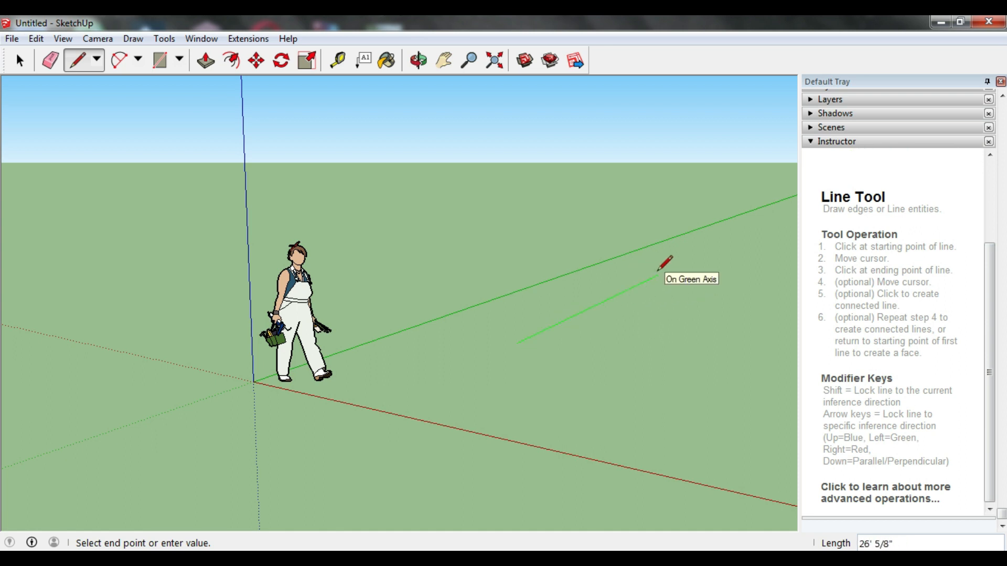
left_click(625, 291)
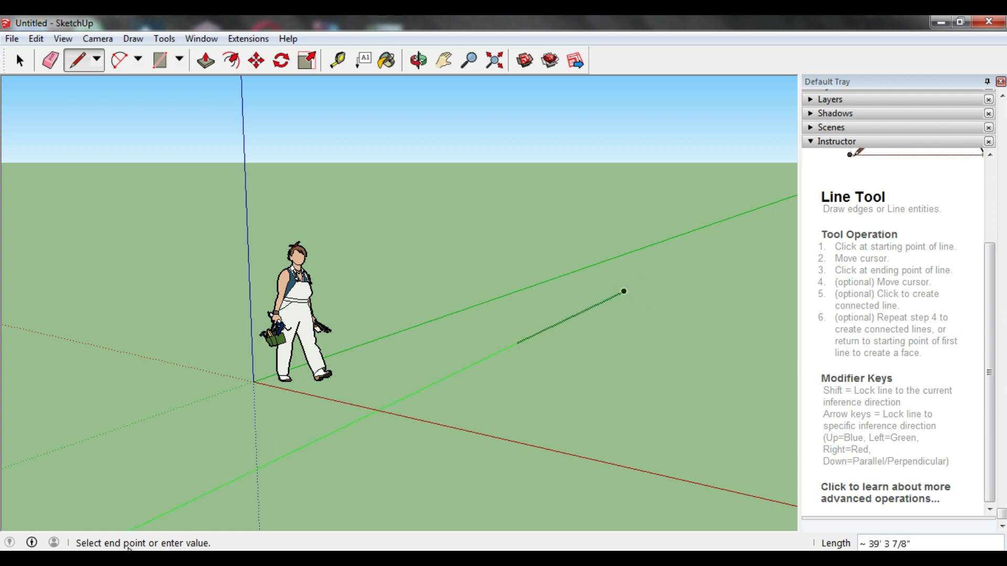
left_click(689, 298)
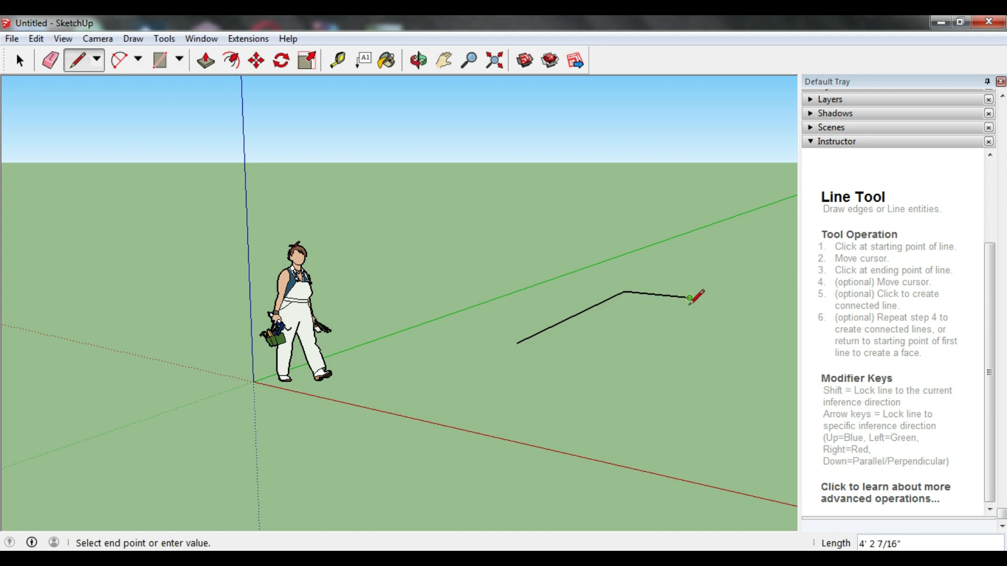
key("Escape")
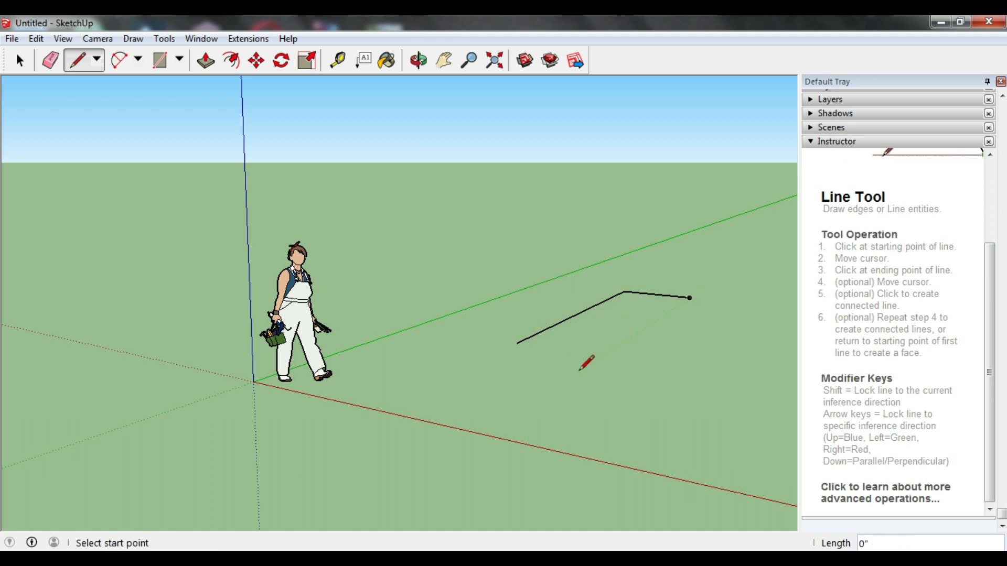
Step: Draw a separate 5' line between the figure and the two connected lines
left_click(414, 366)
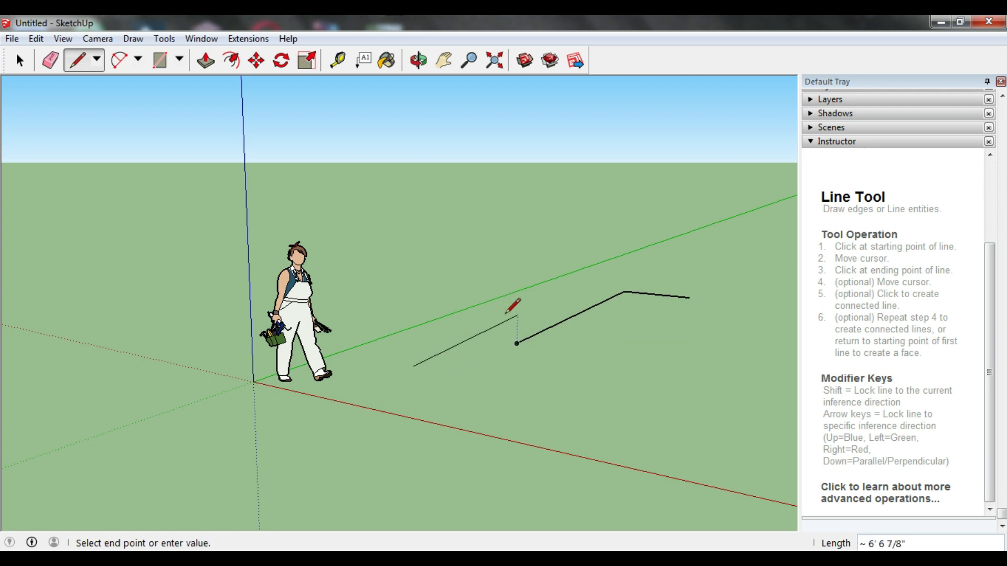
left_click(468, 343)
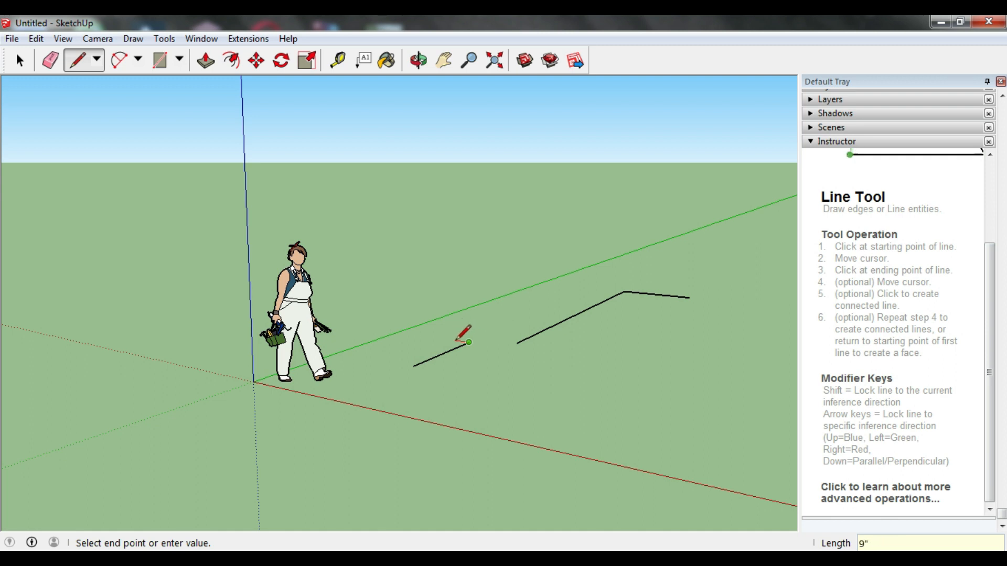
key("Escape")
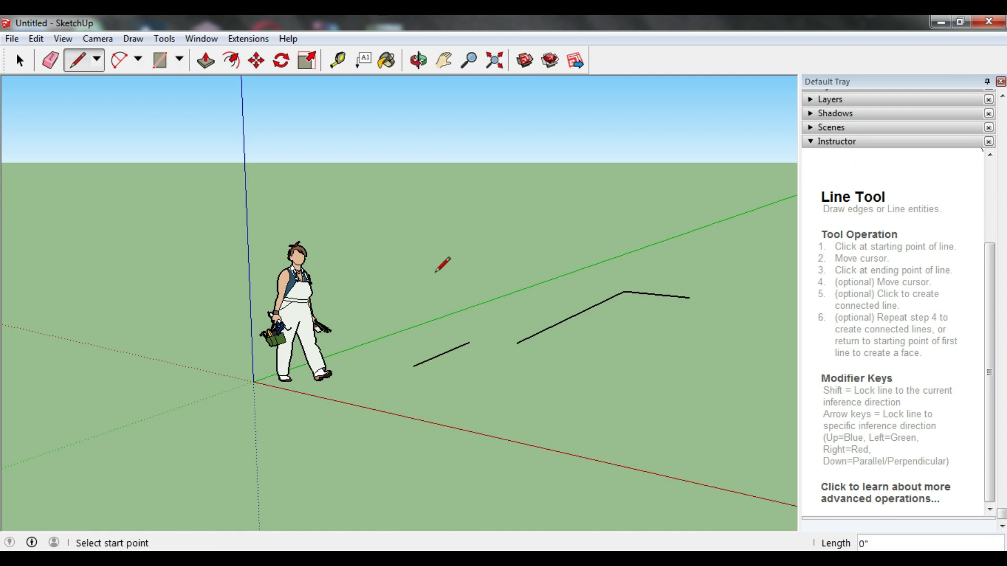
Step: Measure the length of the short separate line from end to end with the Tape Measure tool
left_click(335, 68)
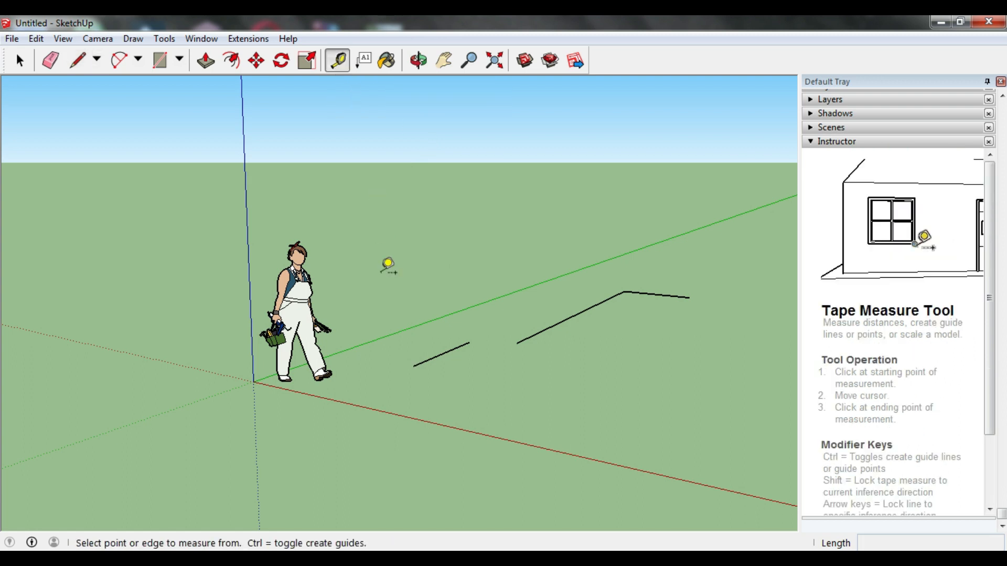
left_click(413, 366)
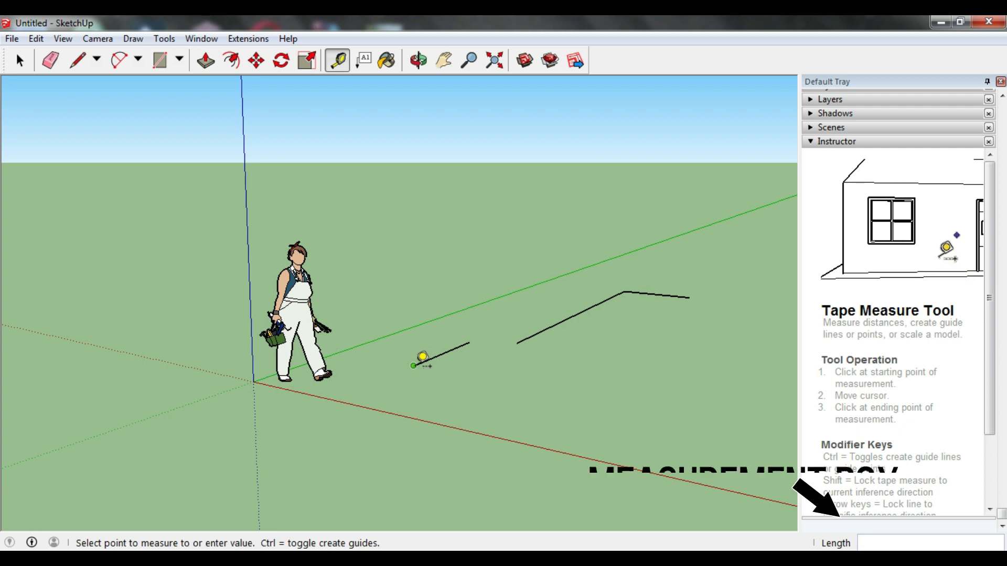
left_click(471, 337)
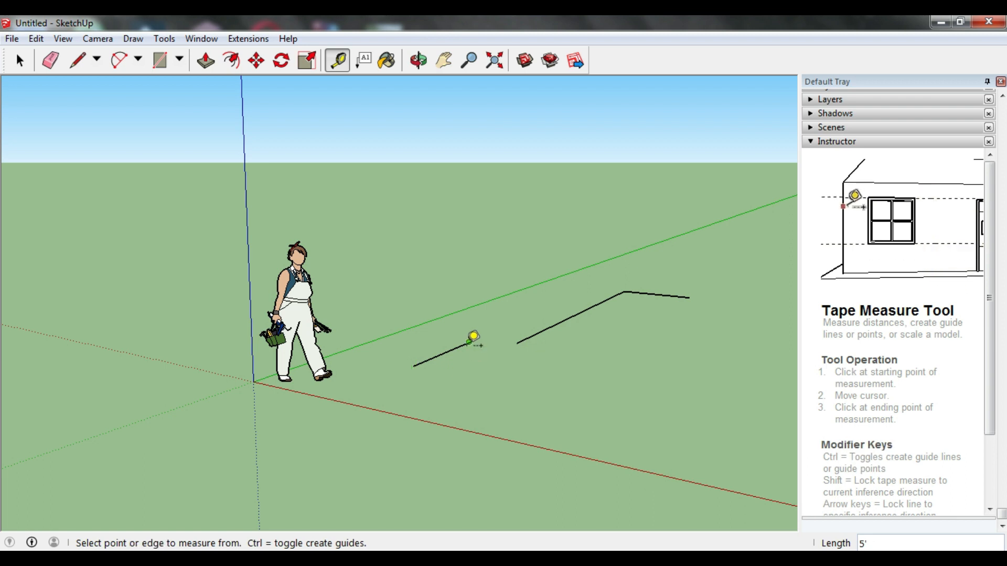
key("space")
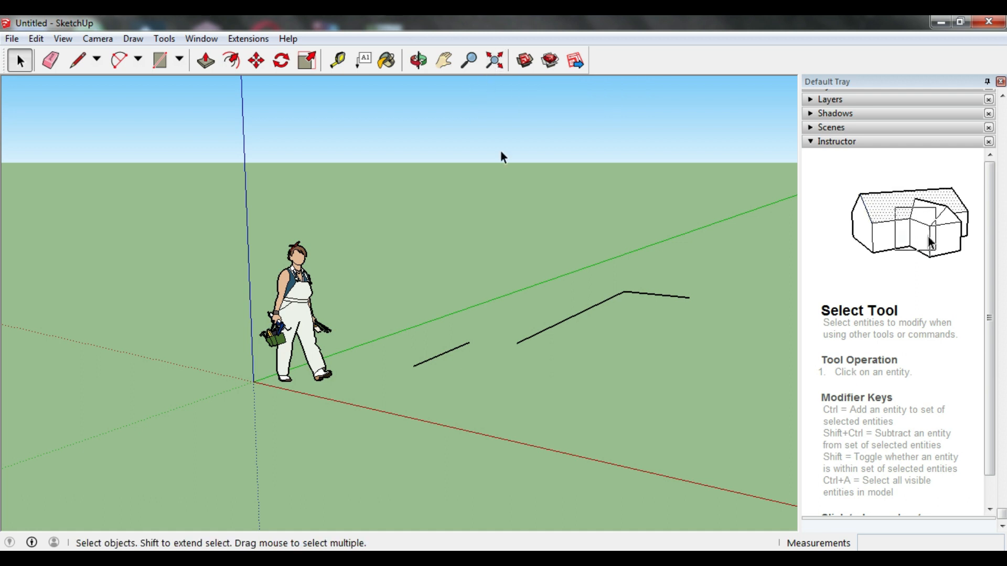
Step: Examine the figure and the drawn lines from different angles and distances using Orbit, Pan, Zoom and Zoom Extents
left_click(419, 61)
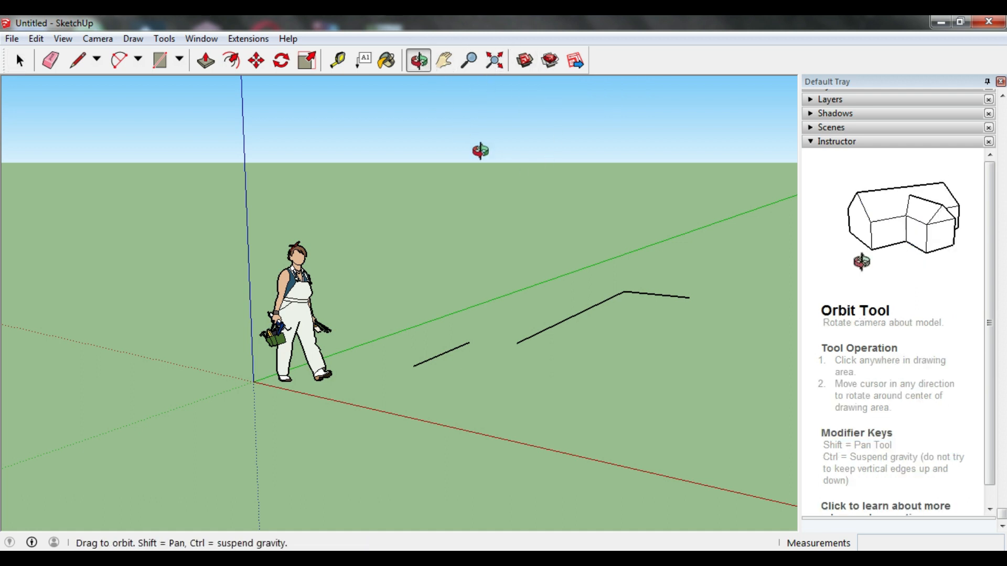
left_click_drag(503, 233, 477, 119)
left_click(444, 65)
left_click_drag(602, 261, 526, 250)
left_click(469, 61)
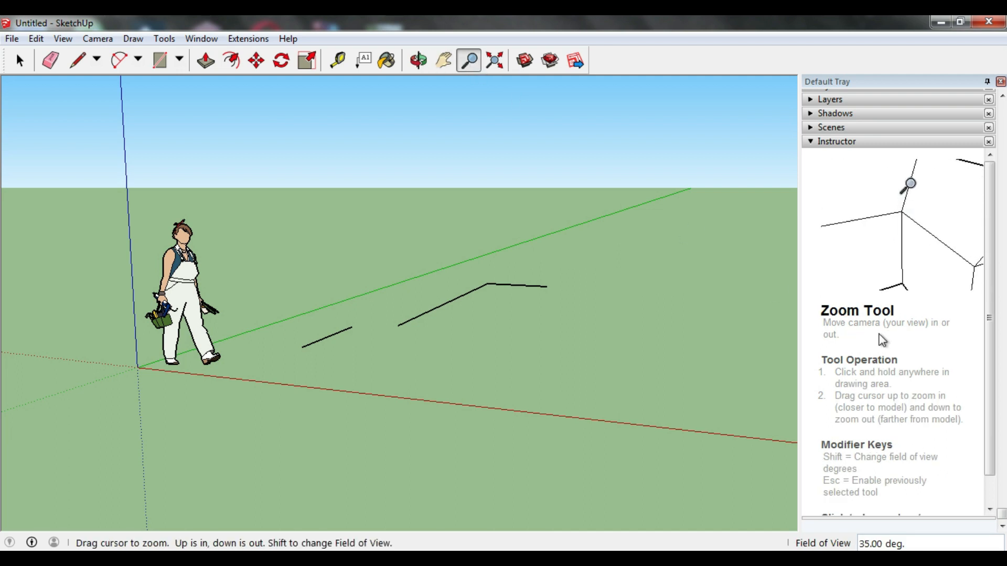
left_click_drag(208, 206, 340, 178)
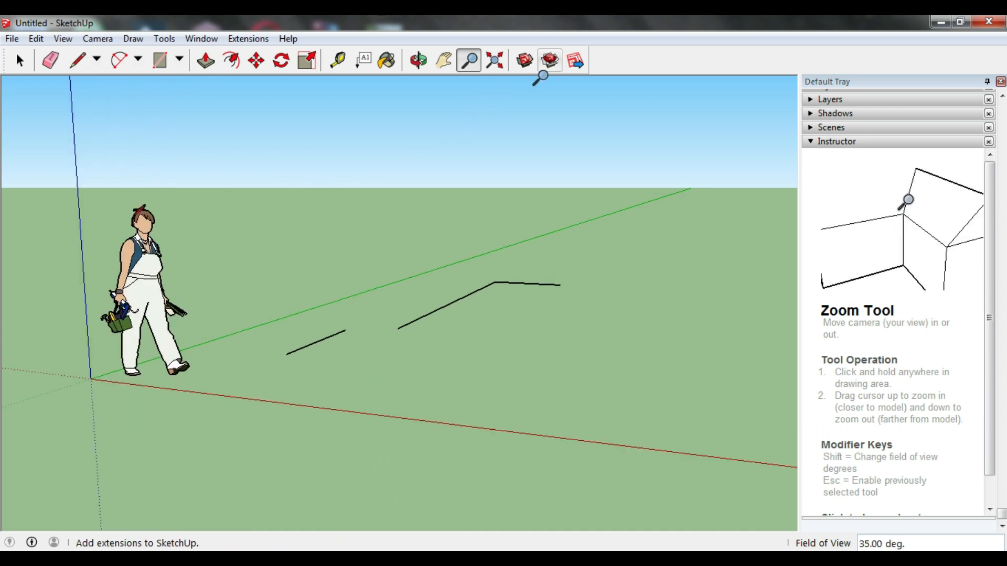
left_click(496, 61)
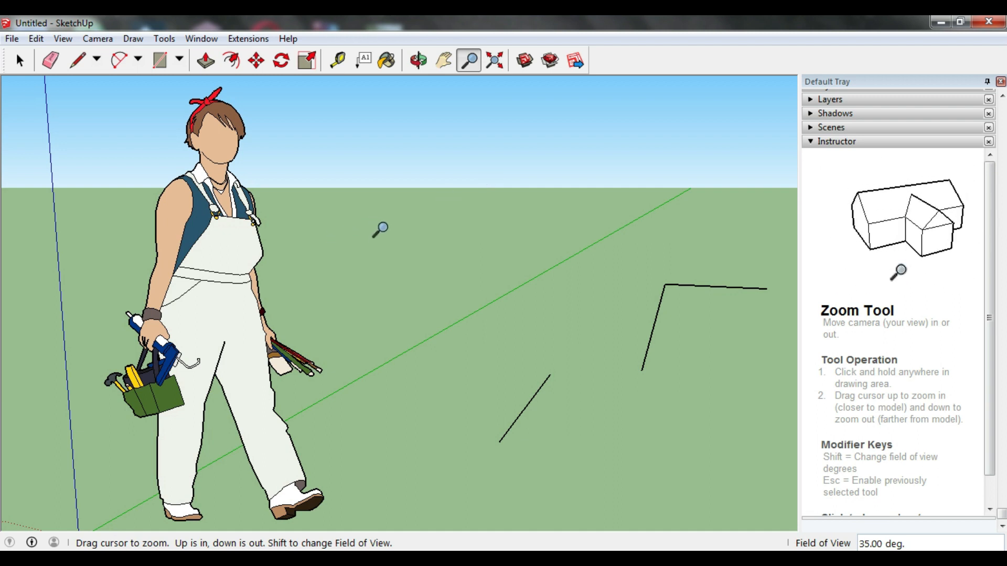
scroll(412, 209, "down", 1)
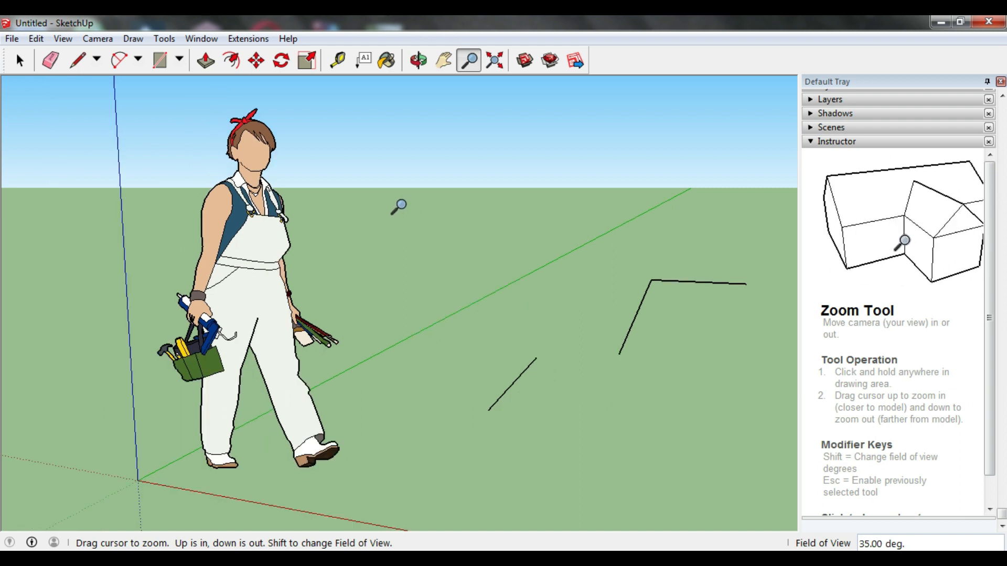
key("o")
left_click_drag(401, 205, 443, 177)
key("z")
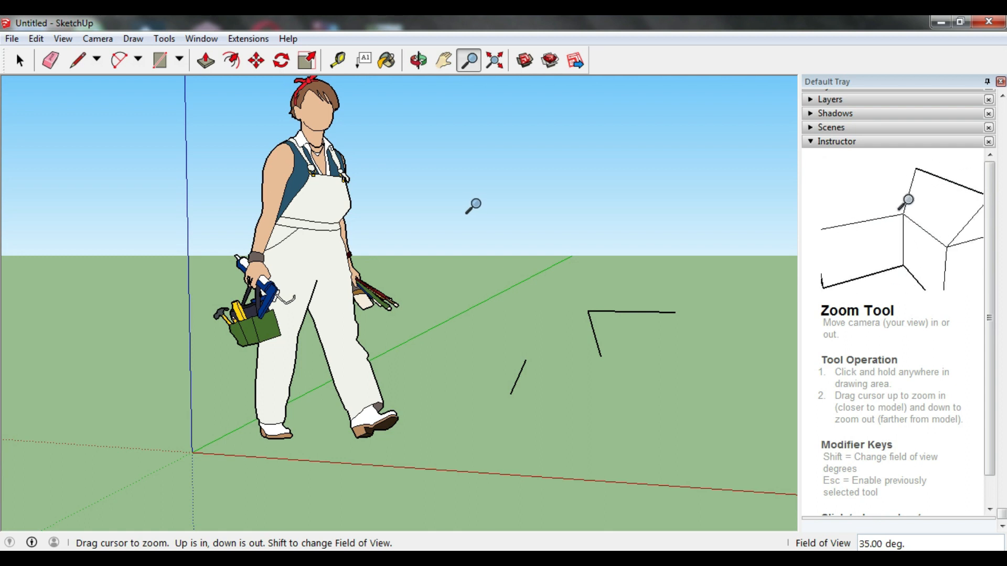
Step: Examine the figure and the drawn lines by orbiting, panning and zooming in and out
key("o")
left_click_drag(475, 205, 201, 216, "shift")
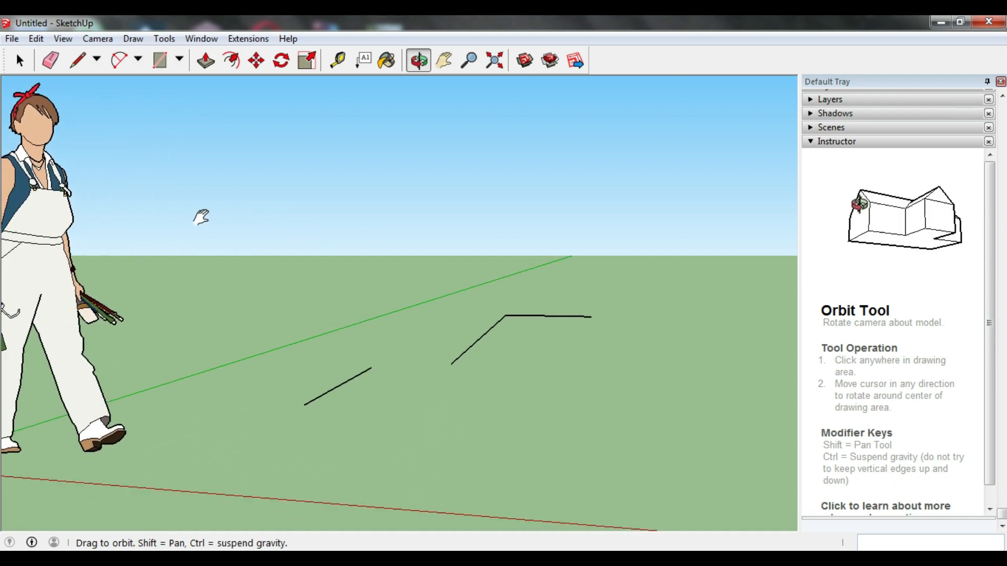
key("z")
scroll(129, 240, "down", 5)
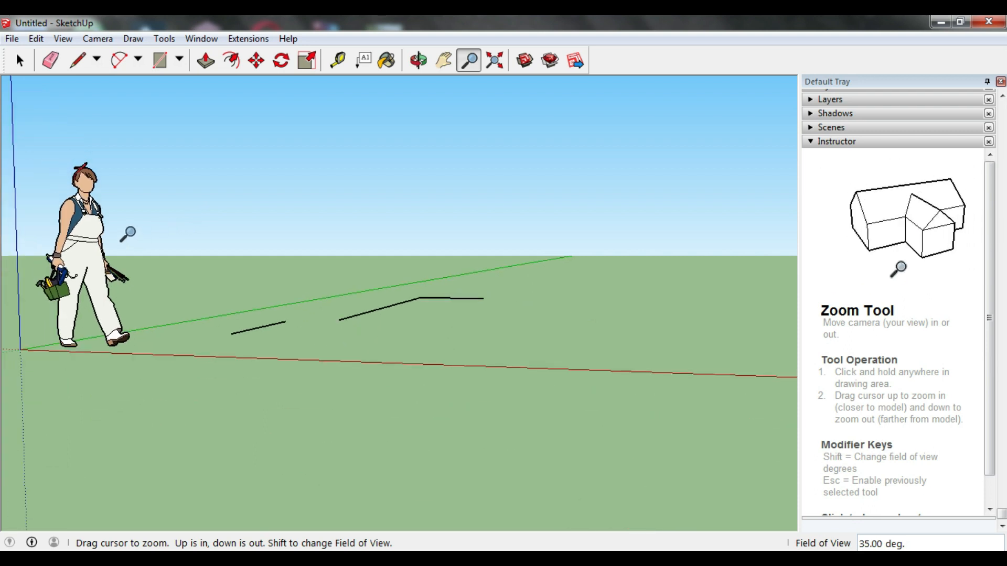
scroll(127, 234, "up", 2)
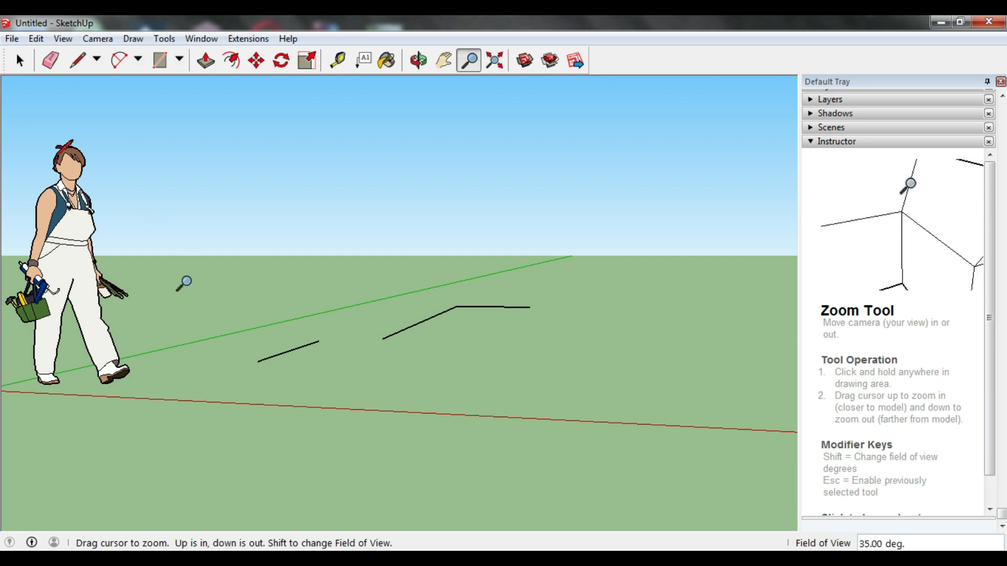
scroll(183, 283, "down", 1)
scroll(183, 284, "down", 3)
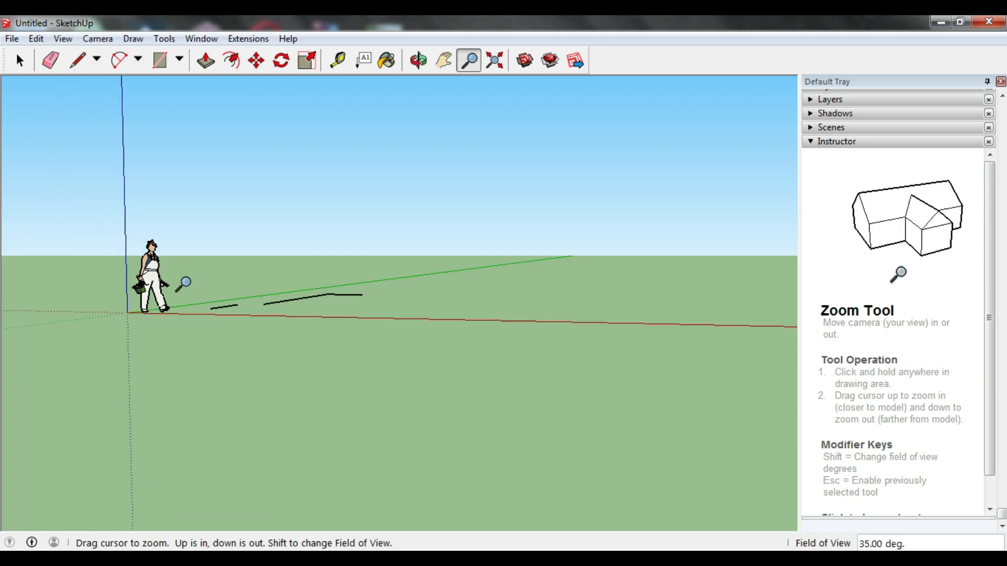
Step: Select all the drawn lines beside the figure and delete them
middle_click_drag(218, 283, 275, 348)
scroll(446, 288, "up", 1)
scroll(447, 288, "up", 1)
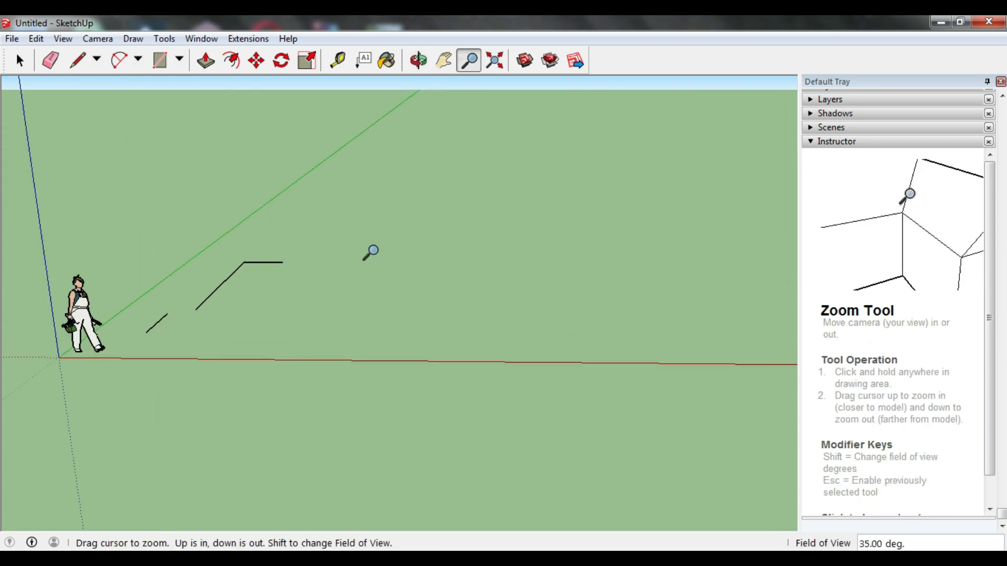
left_click(20, 60)
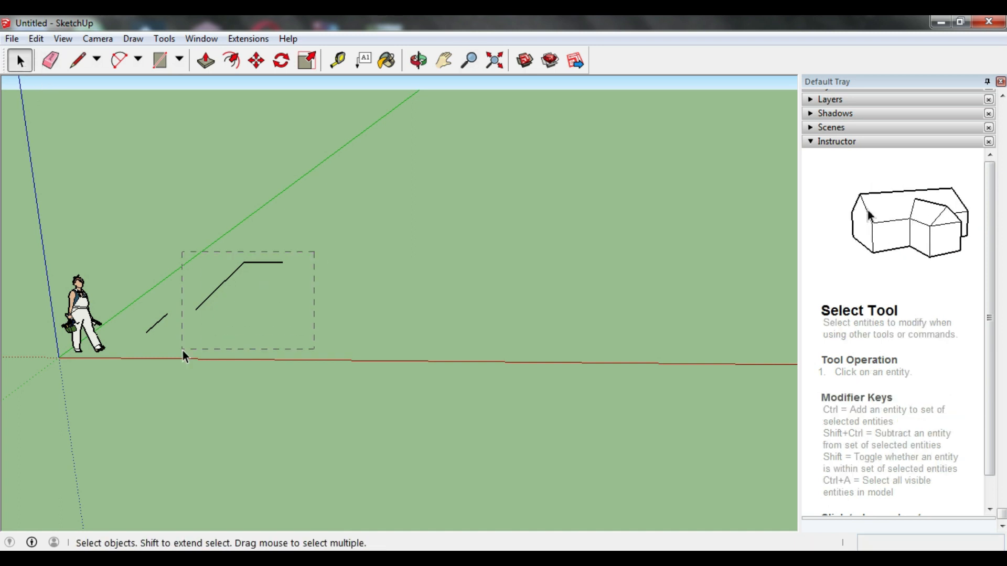
key("Delete")
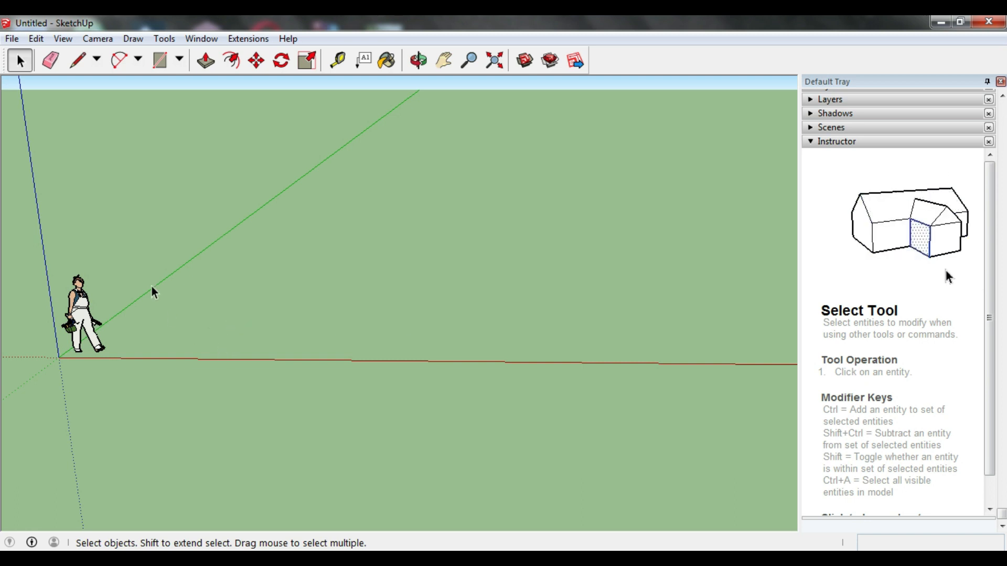
Step: Draw a short line right of the figure and, beside it, a separate line about 69' long along the green axis
left_click(77, 62)
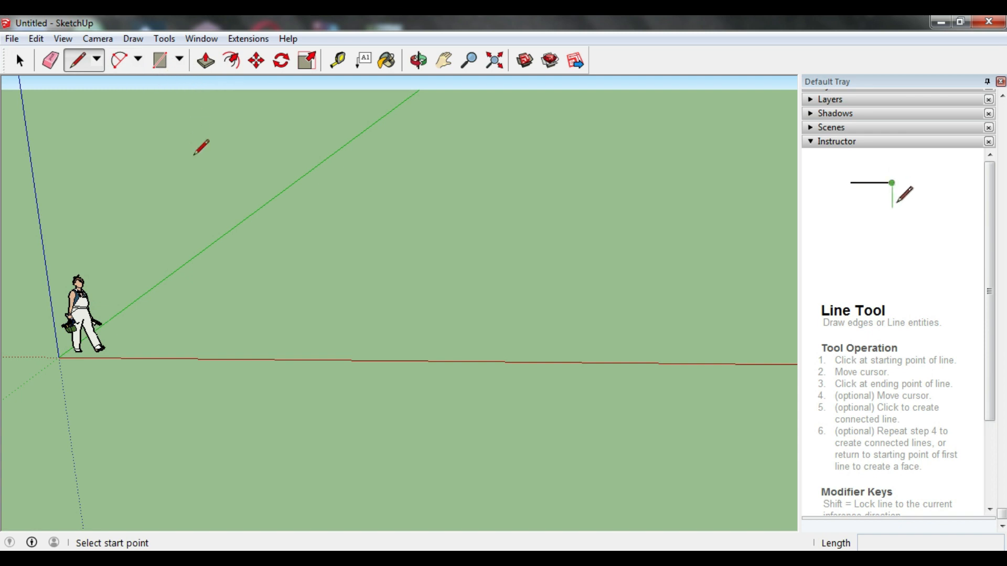
left_click(249, 308)
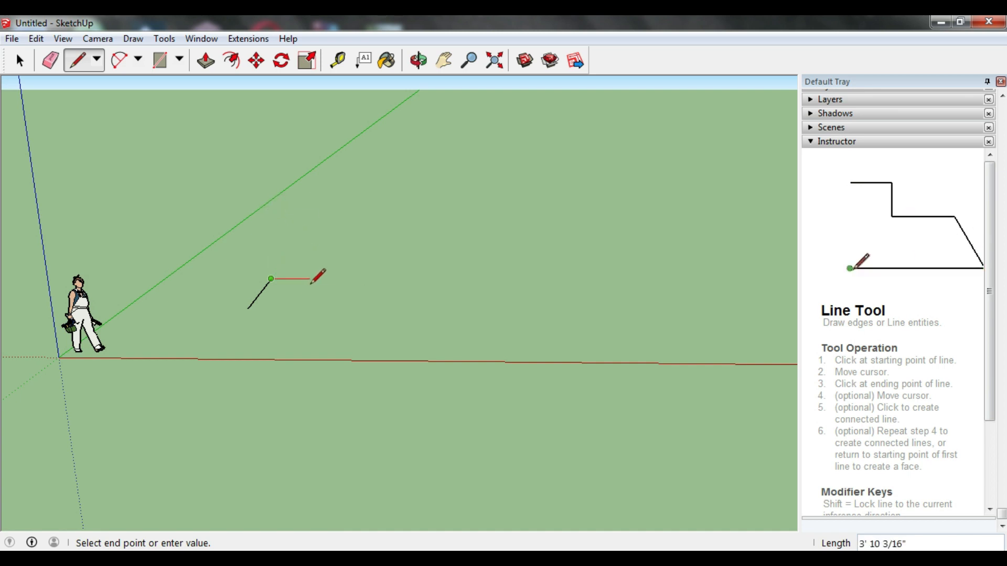
key("Escape")
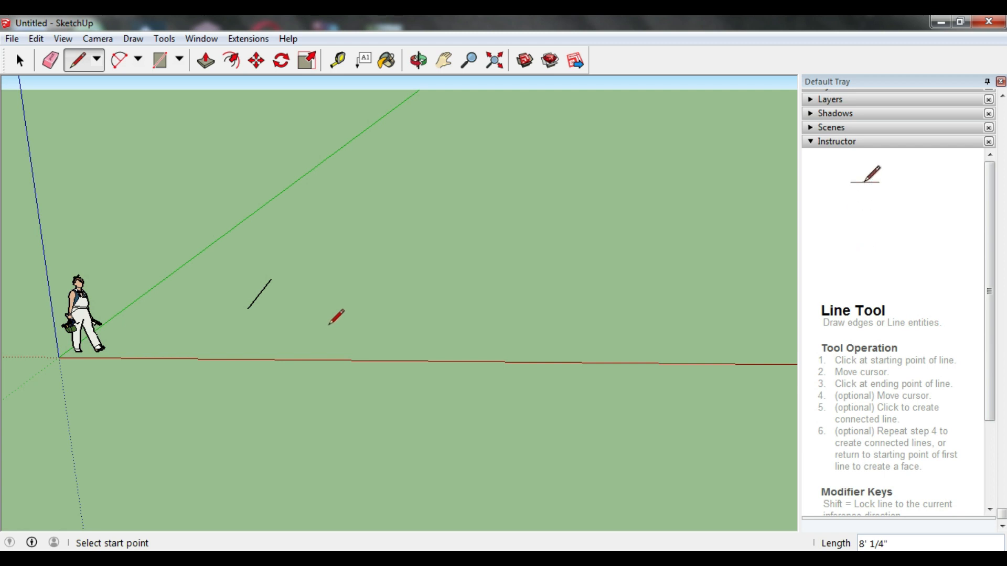
left_click(292, 309)
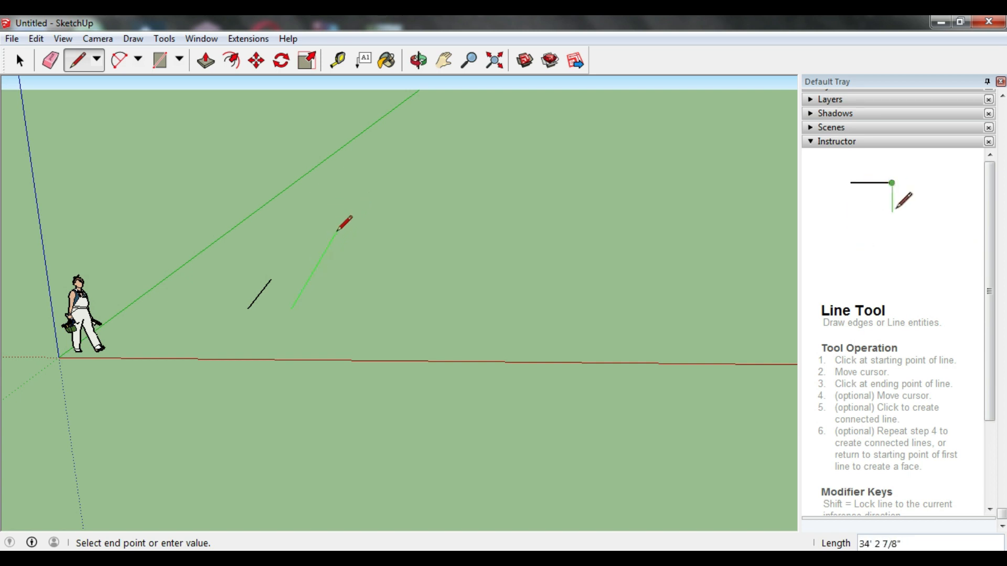
left_click(358, 194)
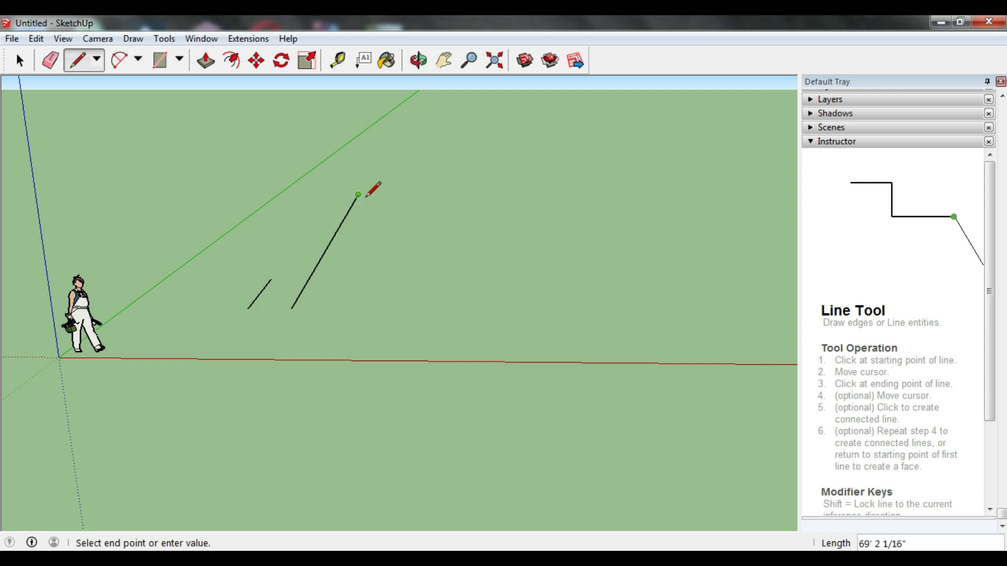
key("Escape")
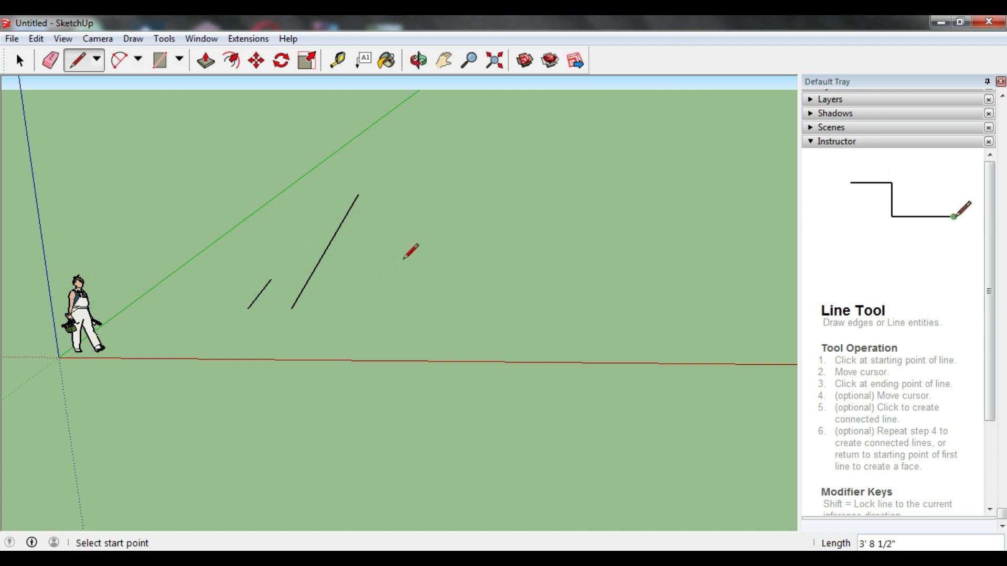
Step: Draw a closed four-sided outline right of the two lines, with edges along the green, red and blue axes before returning to its start
left_click(360, 310)
left_click(379, 240)
left_click(474, 241)
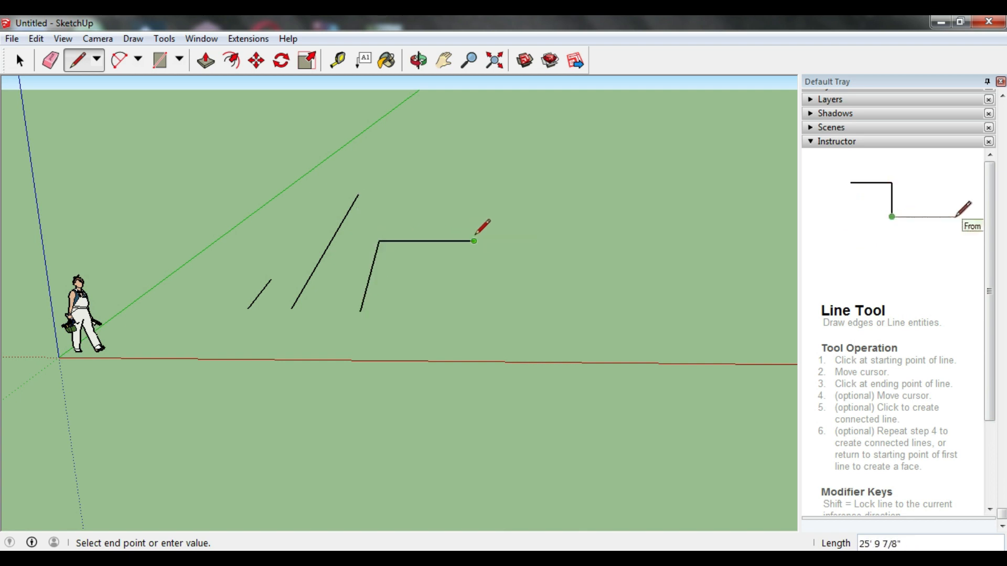
left_click(472, 310)
left_click(360, 312)
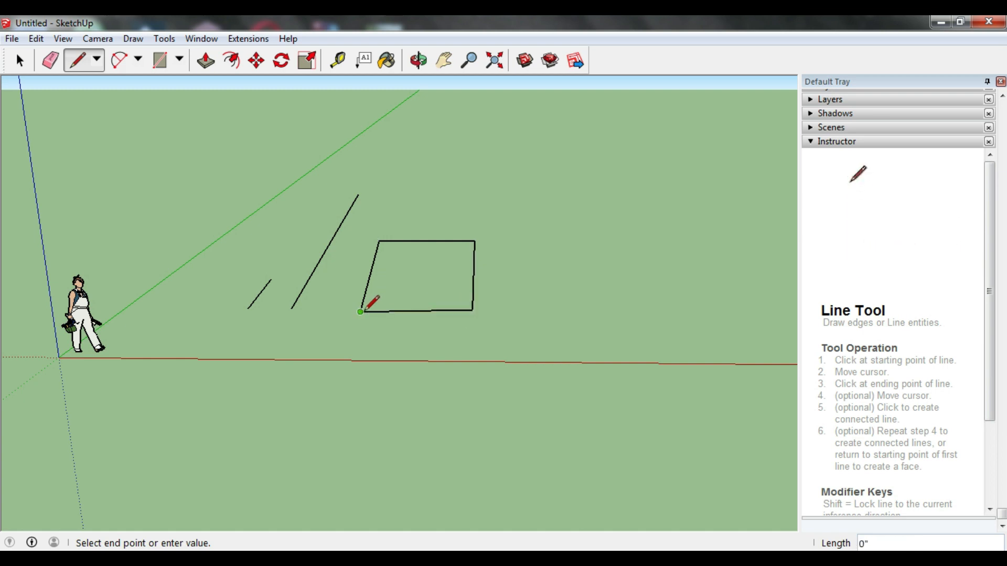
key("Escape")
Step: Draw a closed flat rectangle right of the four-sided outline, following the green and red axes, about 17' wide along the red axis
mouse_move(438, 272)
middle_mouse_down()
mouse_move(414, 260)
mouse_move(406, 240)
mouse_move(387, 294)
mouse_move(391, 349)
mouse_move(337, 313)
mouse_move(456, 305)
mouse_move(416, 301)
mouse_move(376, 278)
mouse_move(370, 243)
mouse_move(435, 357)
mouse_move(480, 345)
mouse_move(479, 298)
mouse_move(472, 321)
mouse_move(464, 304)
mouse_move(513, 316)
mouse_move(638, 312)
mouse_move(436, 322)
mouse_move(416, 339)
mouse_move(424, 366)
mouse_move(433, 304)
mouse_move(540, 297)
mouse_move(414, 225)
mouse_move(423, 301)
mouse_move(436, 288)
mouse_move(466, 322)
mouse_move(377, 274)
mouse_move(392, 262)
middle_mouse_up()
scroll(467, 343, "up", 4)
scroll(386, 269, "down", 4)
scroll(531, 354, "up", 3)
mouse_move(466, 291)
middle_mouse_down()
mouse_move(497, 308)
mouse_move(471, 308)
middle_mouse_up()
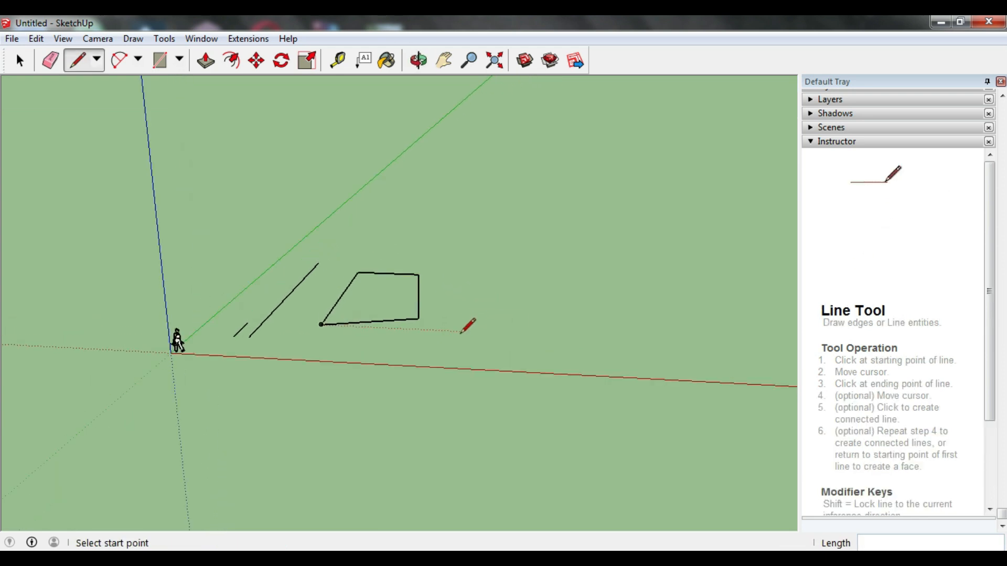
left_click(468, 299)
left_click(531, 301)
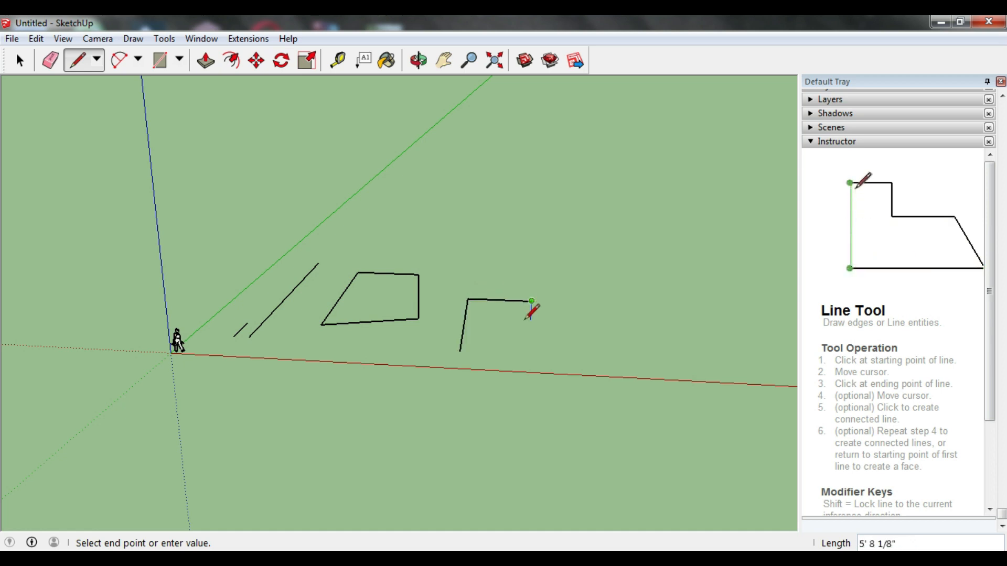
left_click(538, 355)
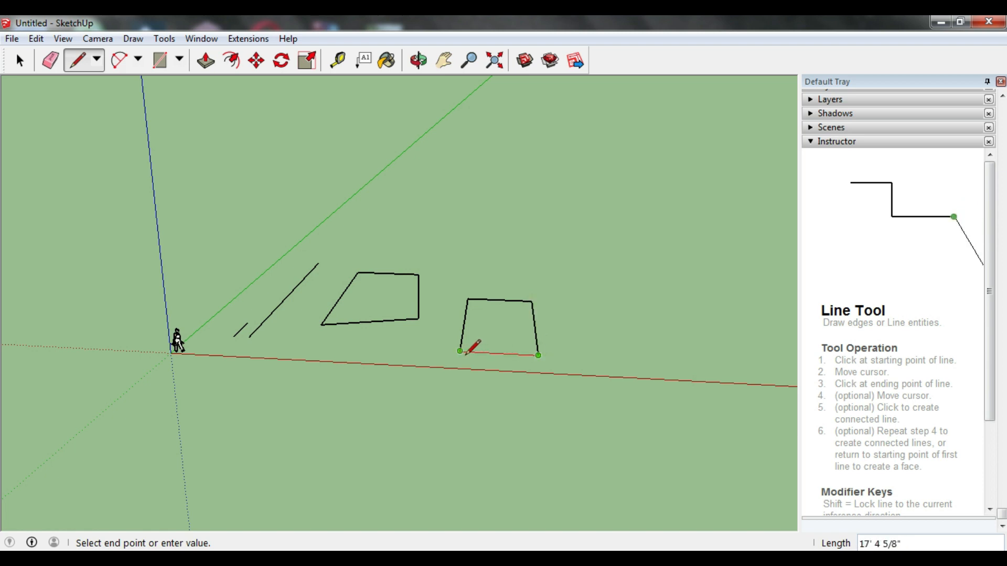
left_click(460, 351)
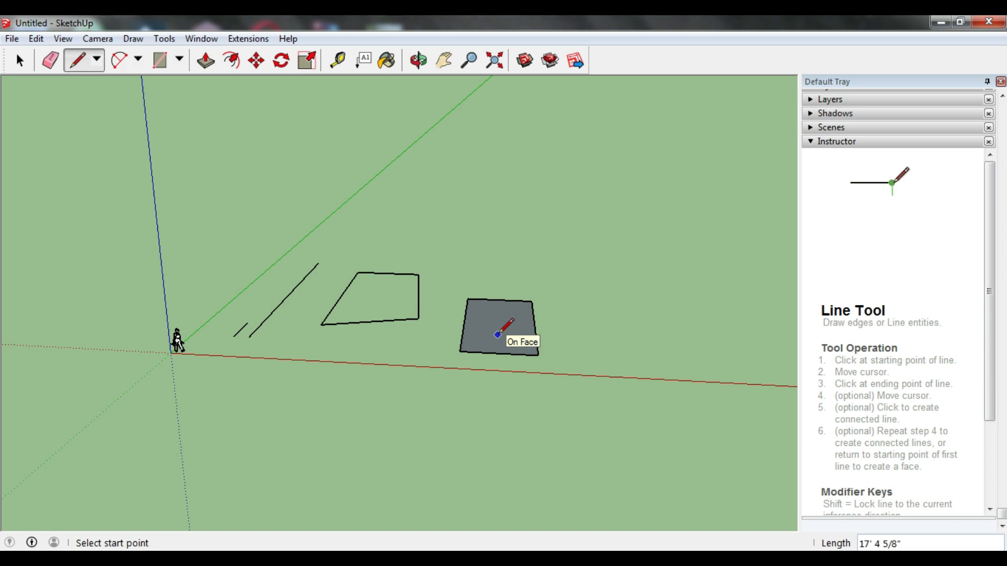
Step: Orbit around the four-sided outline and the flat rectangle to compare them from different angles
key("o")
left_click_drag(503, 314, 465, 303)
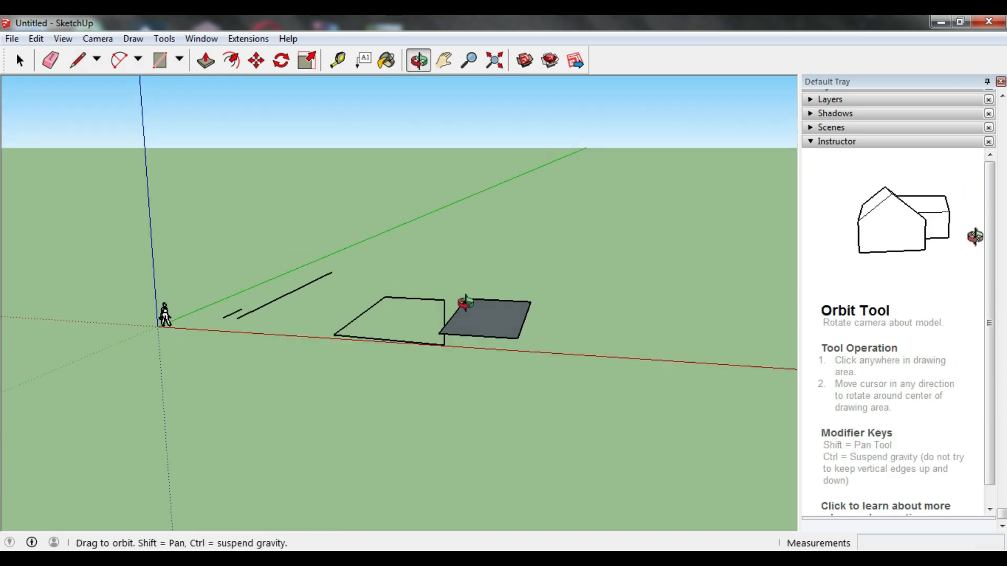
middle_click_drag(465, 303, 505, 324)
left_click_drag(528, 322, 530, 337)
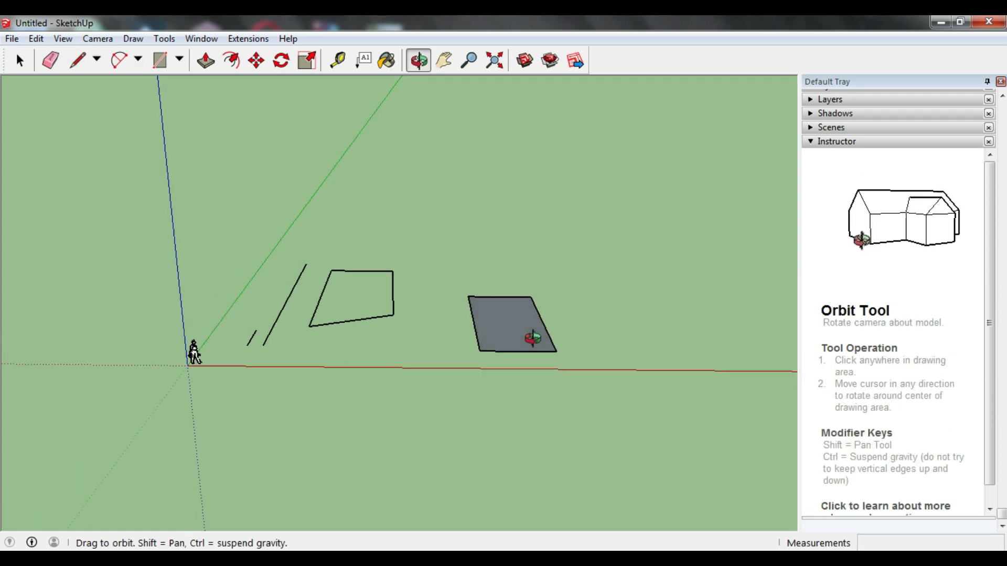
key("l")
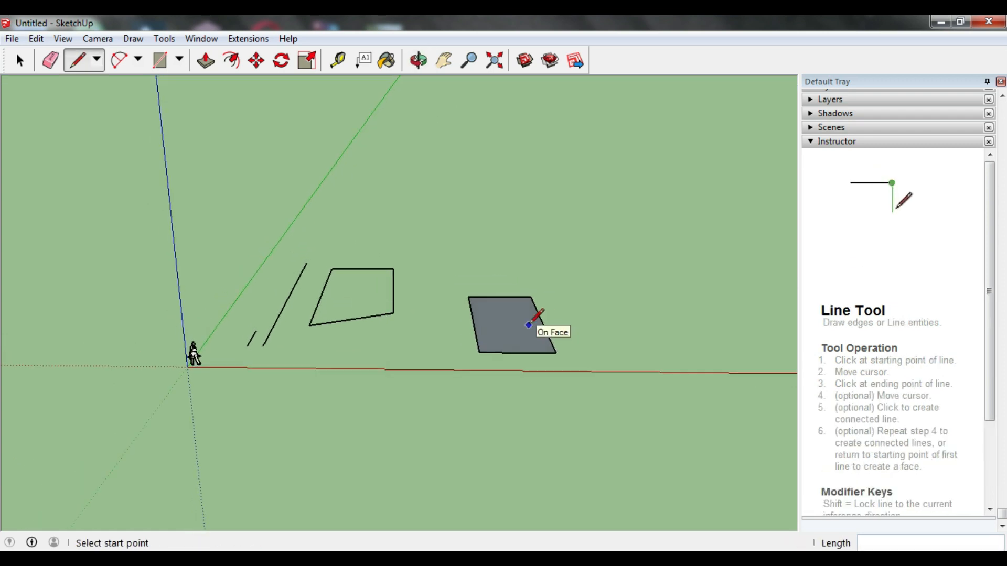
middle_click_drag(530, 333, 400, 344)
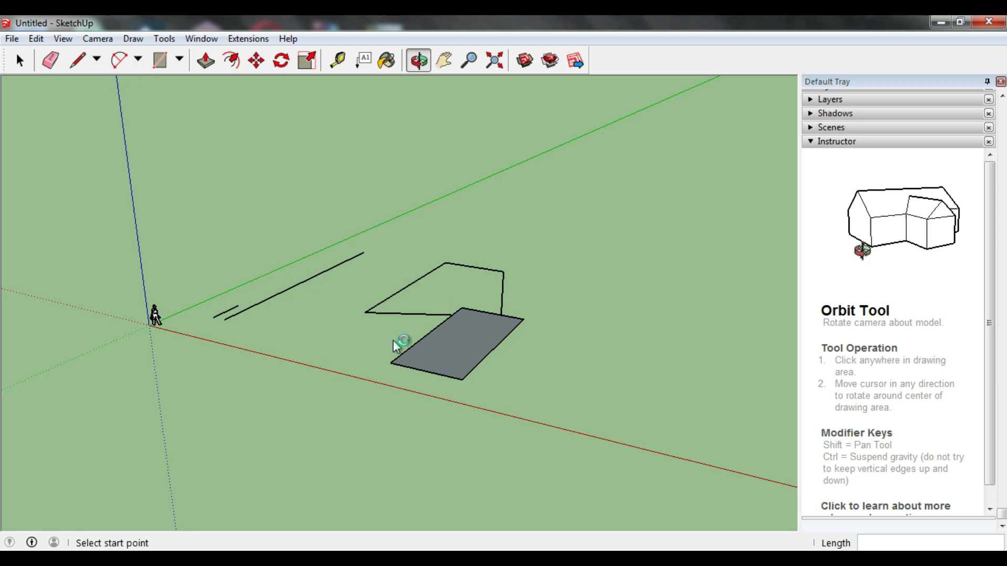
scroll(480, 360, "up", 2)
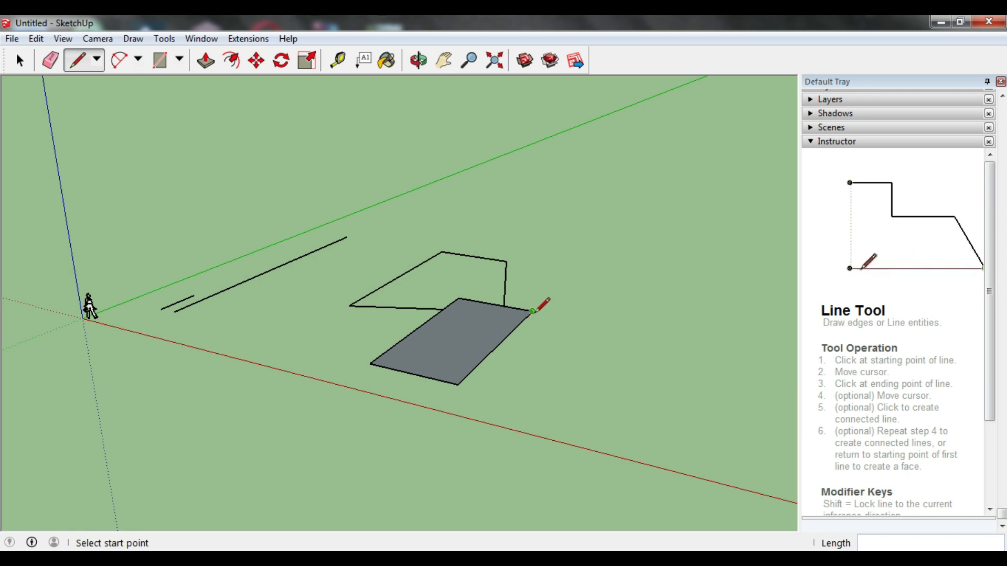
Step: Draw two connected lines right of the flat rectangle, the first along the green axis and the second along the red axis
key("o")
left_click_drag(540, 304, 598, 307)
key("l")
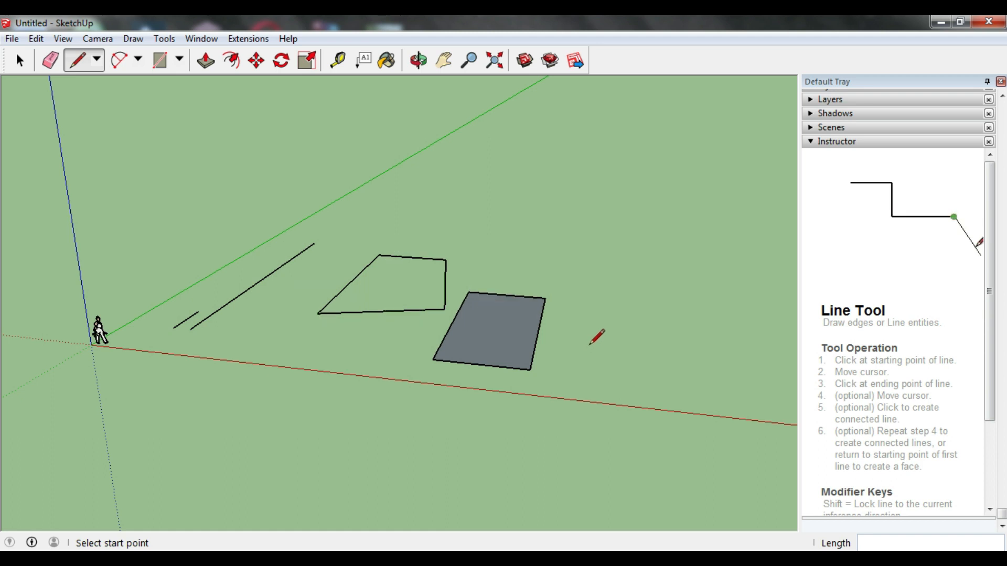
left_click(581, 367)
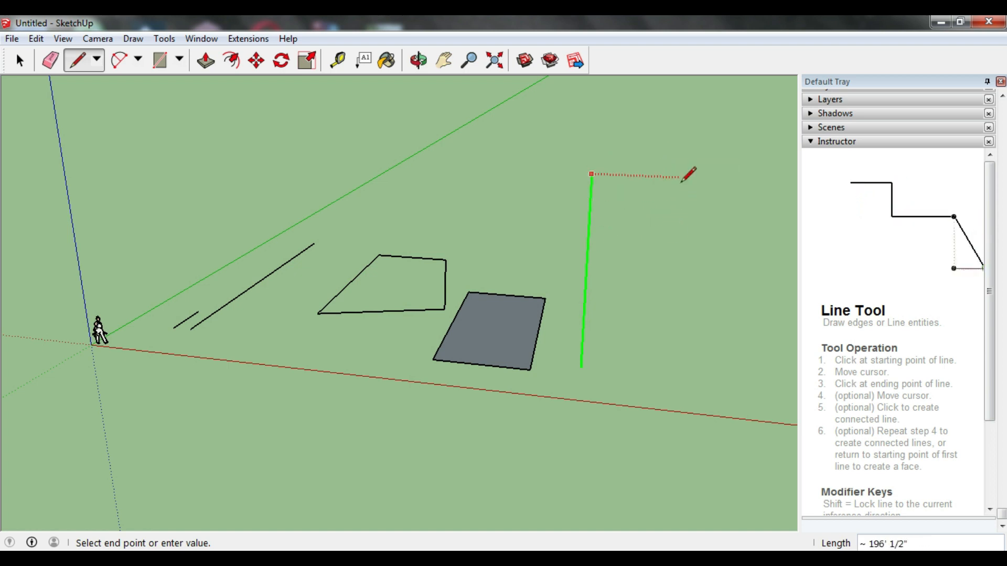
left_click(681, 221)
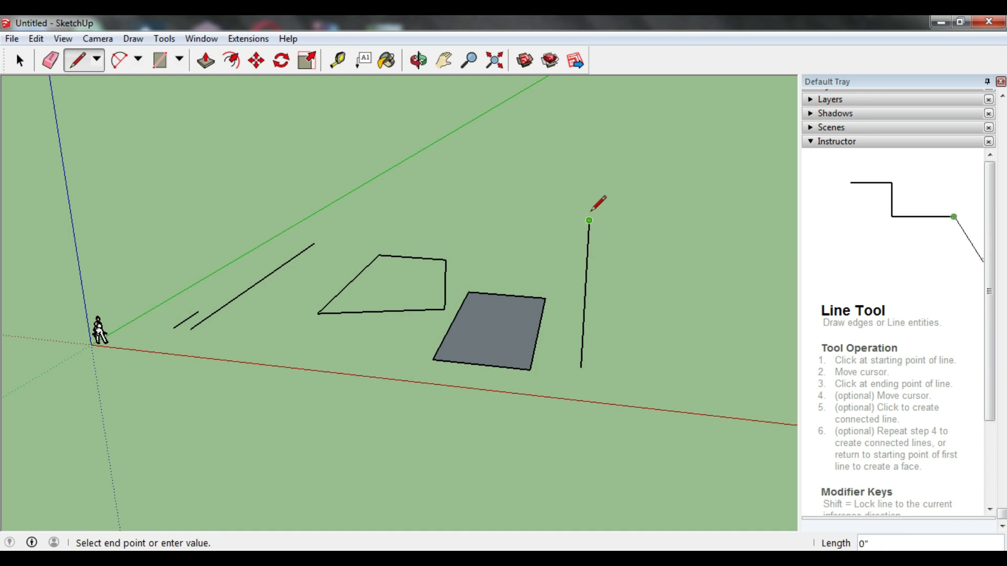
left_click(719, 227)
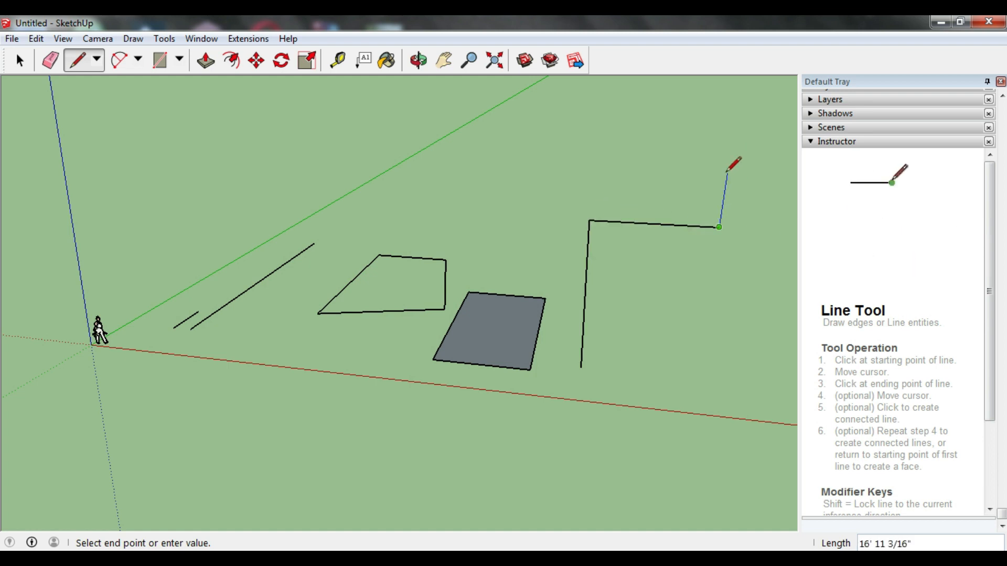
Step: Complete an upright rectangle about 21' high on the line along the red axis, closing it at the corner of the two lines
left_click(750, 158)
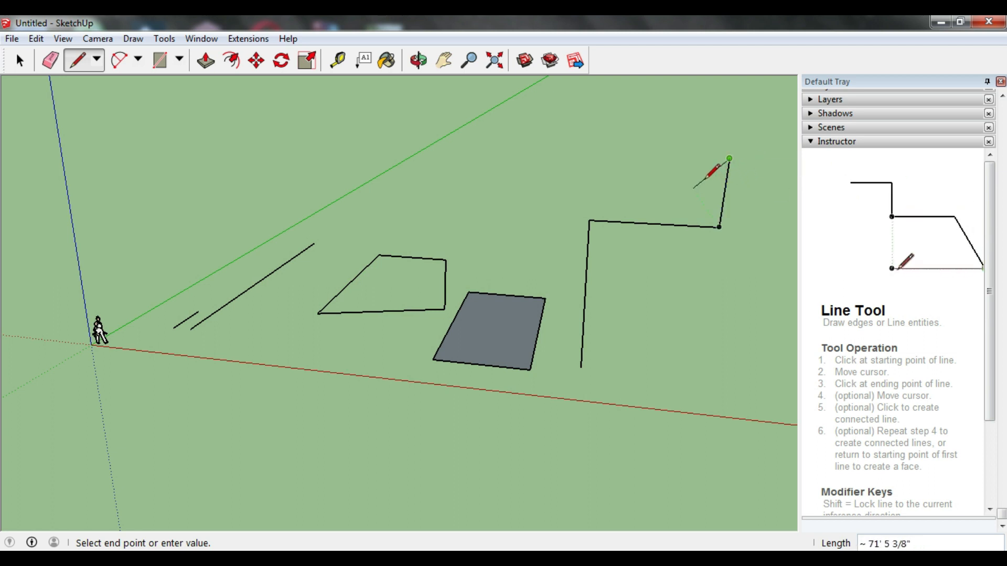
scroll(595, 153, "down", 1)
left_click(595, 154)
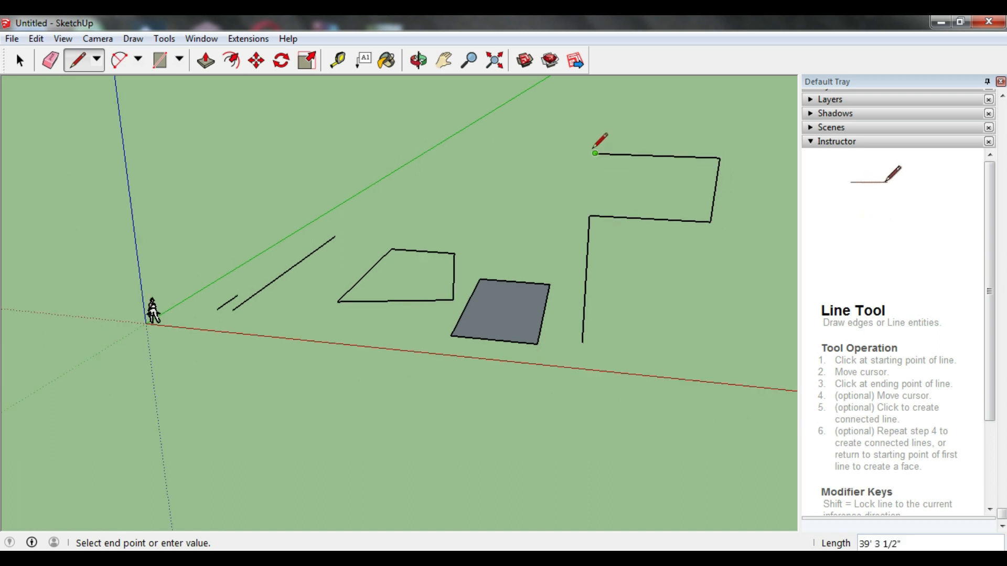
left_click(589, 216)
Step: Close a flat rectangle in front of the upright one with an edge along the red axis and one about 118' along the green axis
mouse_move(589, 216)
middle_mouse_down()
mouse_move(652, 206)
mouse_move(692, 176)
mouse_move(605, 168)
mouse_move(545, 216)
mouse_move(562, 231)
mouse_move(491, 187)
mouse_move(573, 181)
middle_mouse_up()
scroll(574, 180, "down", 5)
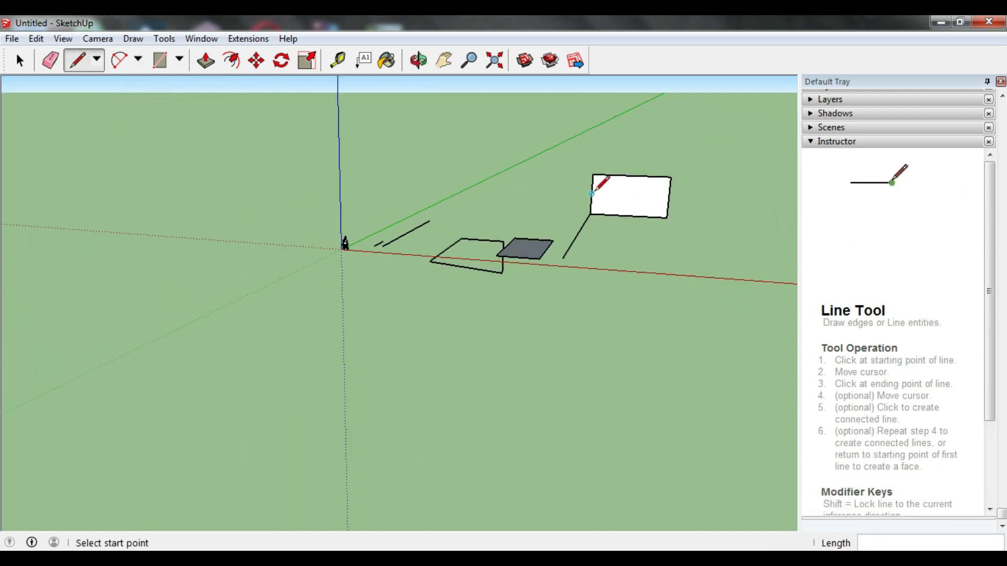
scroll(703, 199, "up", 5)
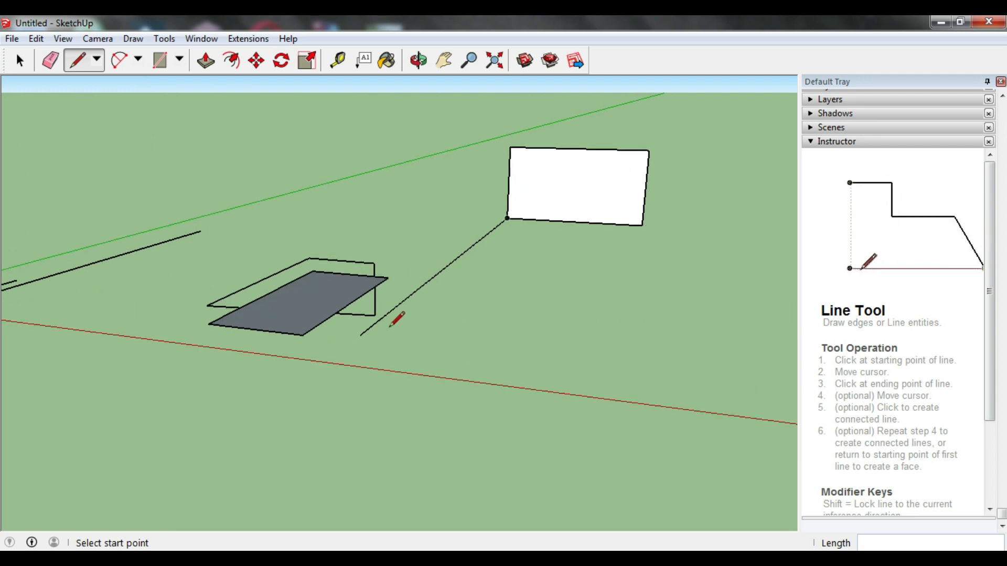
left_click(360, 335)
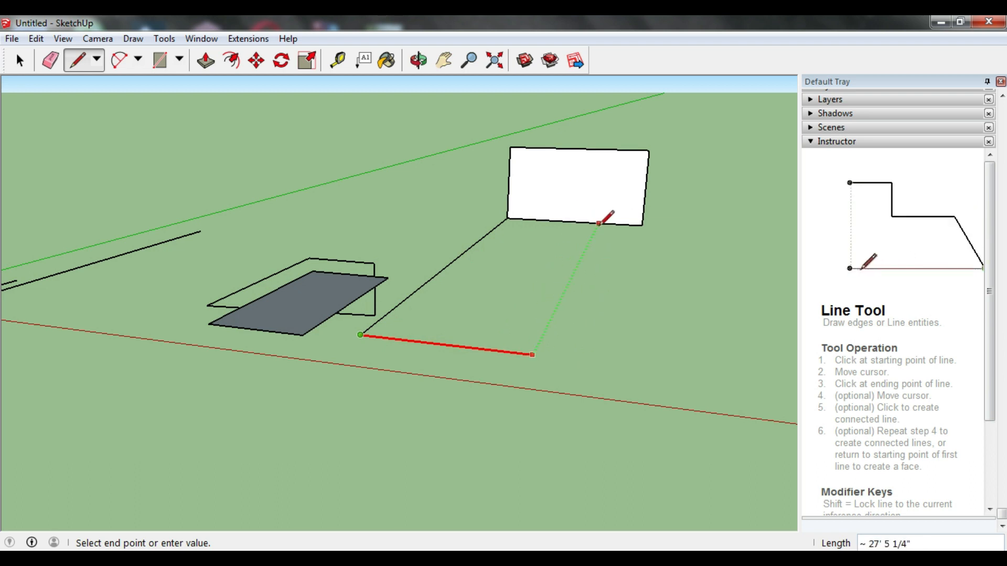
left_click(642, 226)
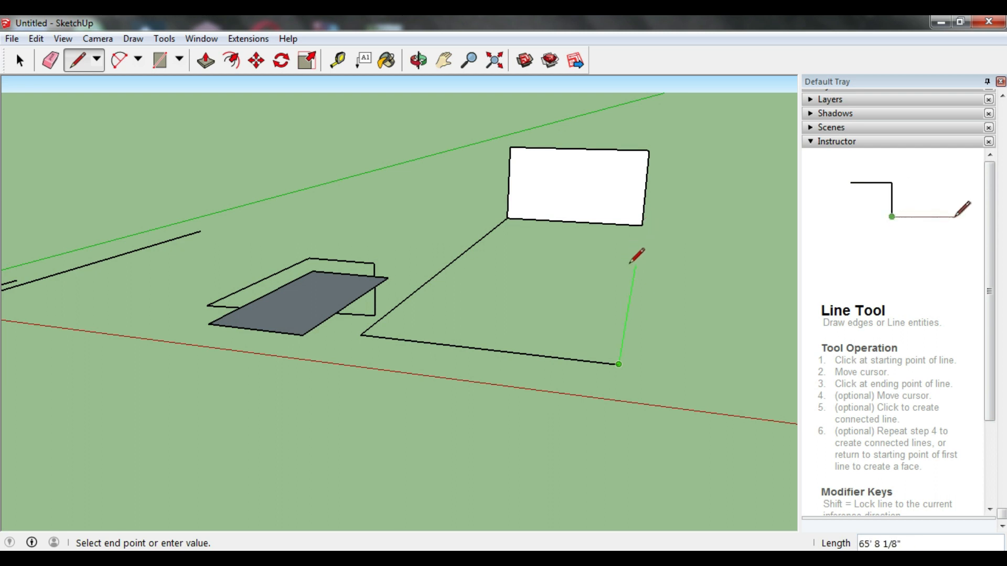
left_click(641, 226)
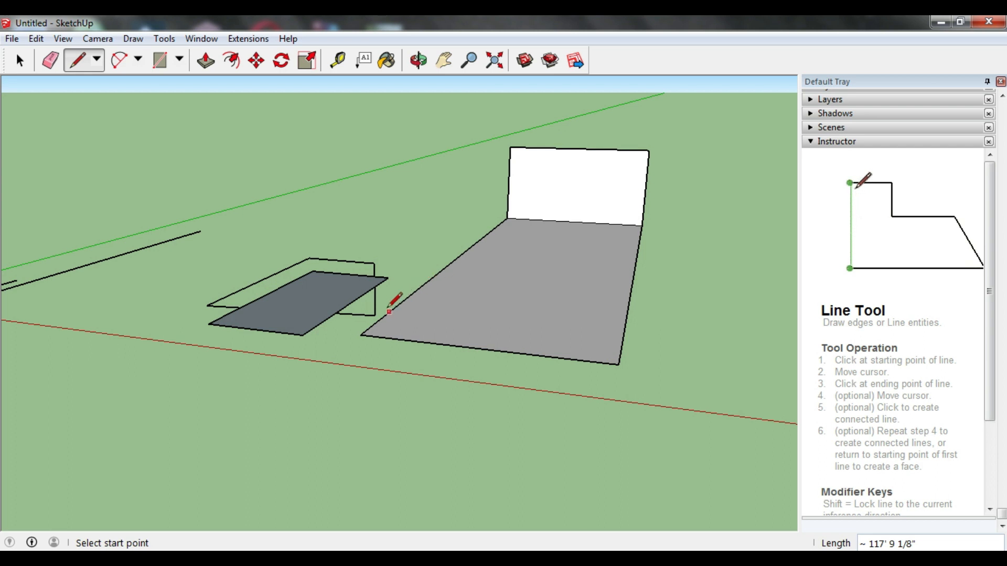
Step: Close an upright face about 21' high along the flat rectangle's long edge on the side nearest the earlier outlines
left_click(509, 147)
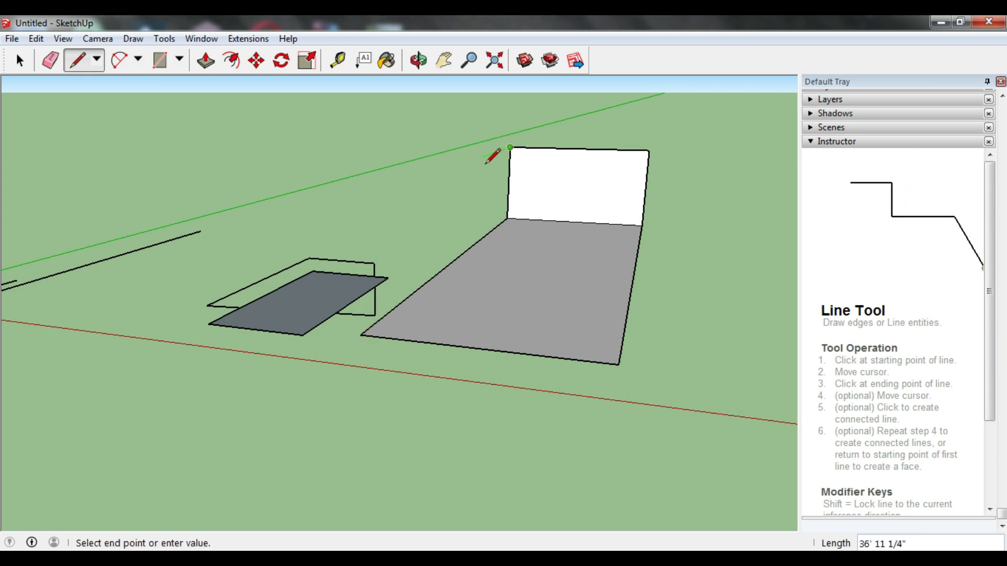
key("shift")
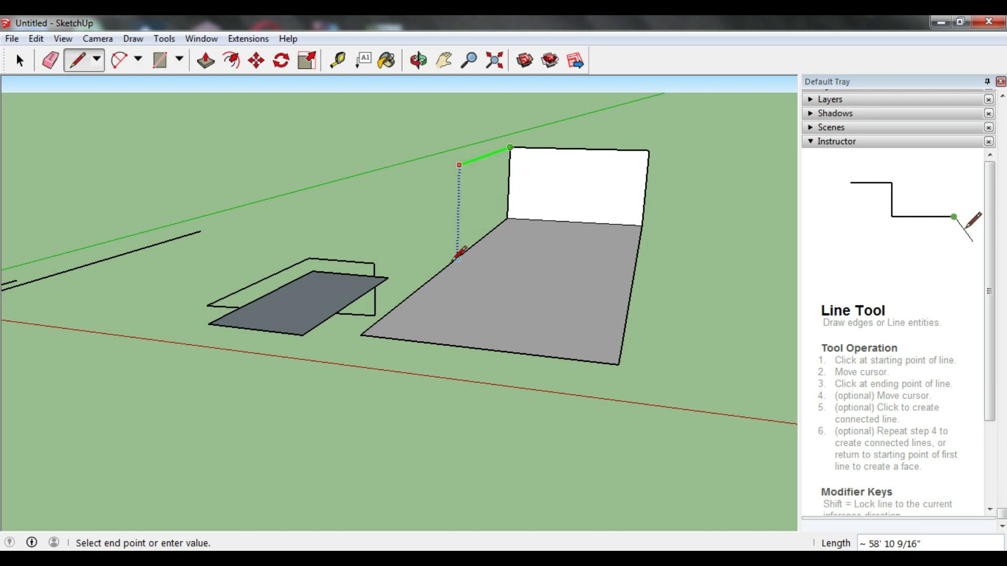
left_click(363, 332)
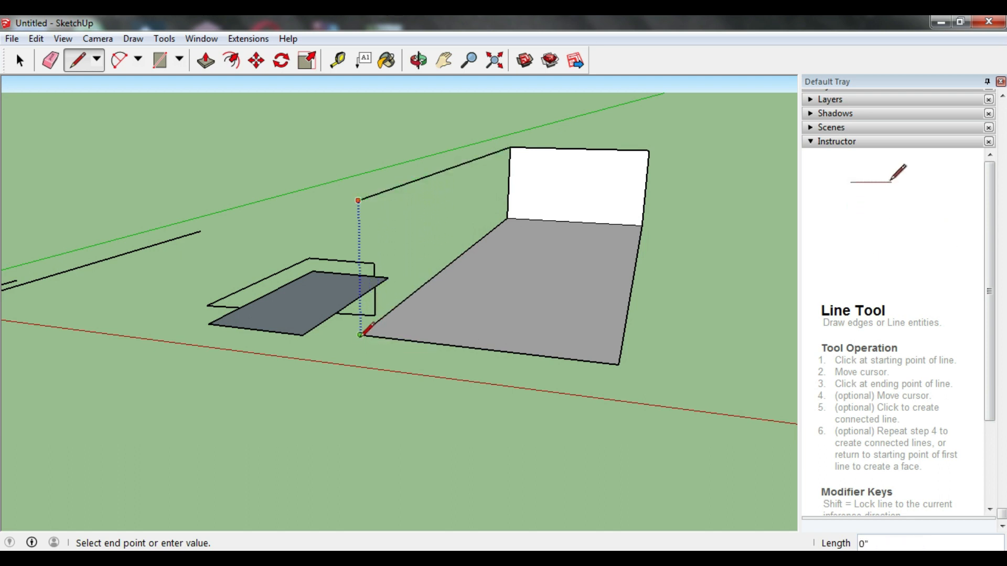
left_click(361, 333)
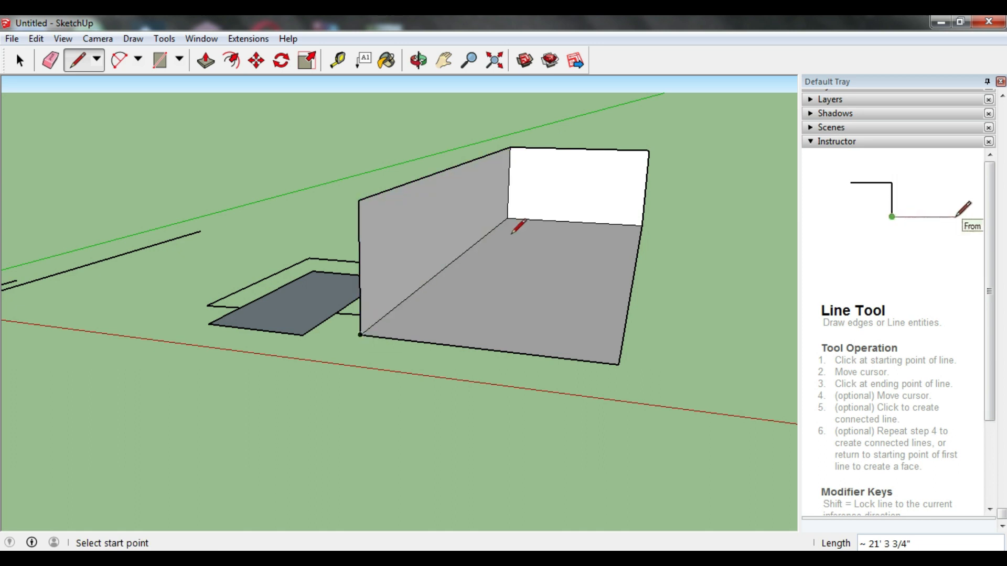
Step: Close a matching upright face about 21' high along the opposite long edge of the flat rectangle
left_click(649, 151)
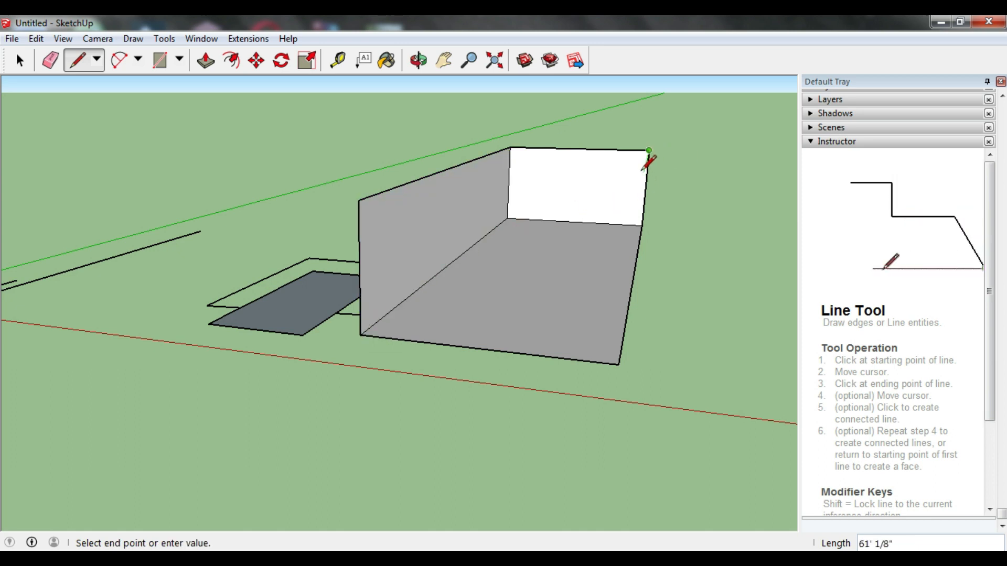
middle_click_drag(598, 176, 516, 193)
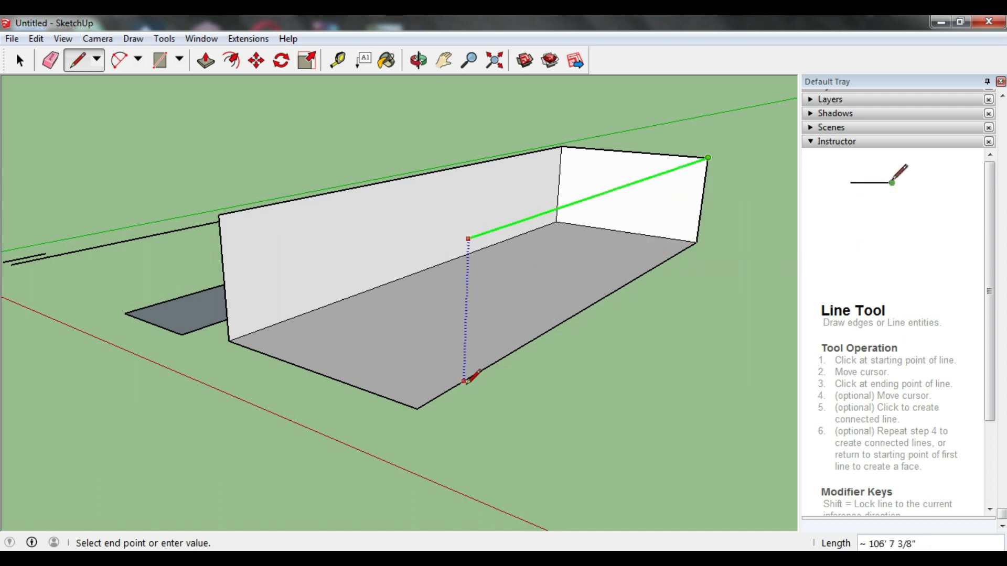
left_click(420, 404)
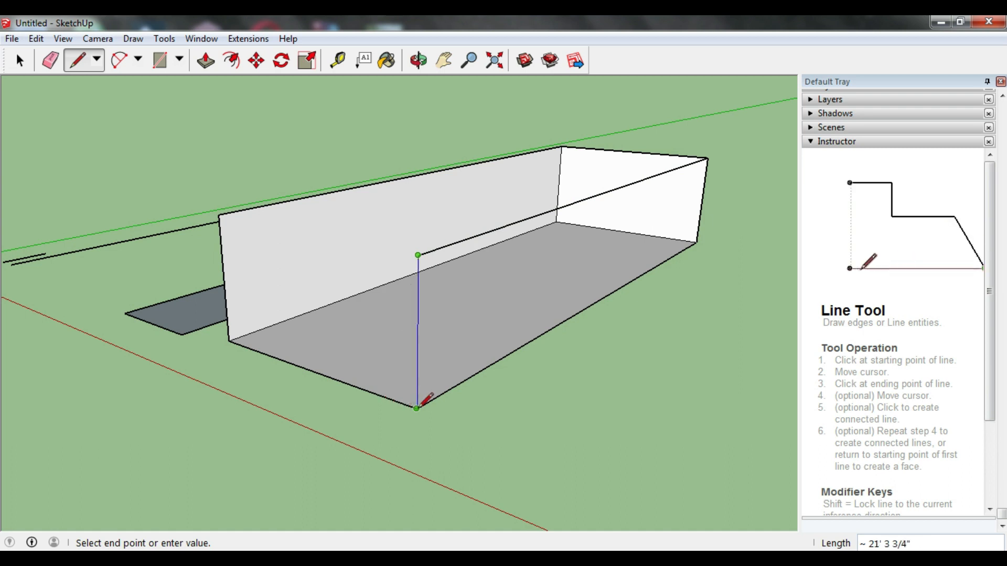
left_click(417, 408)
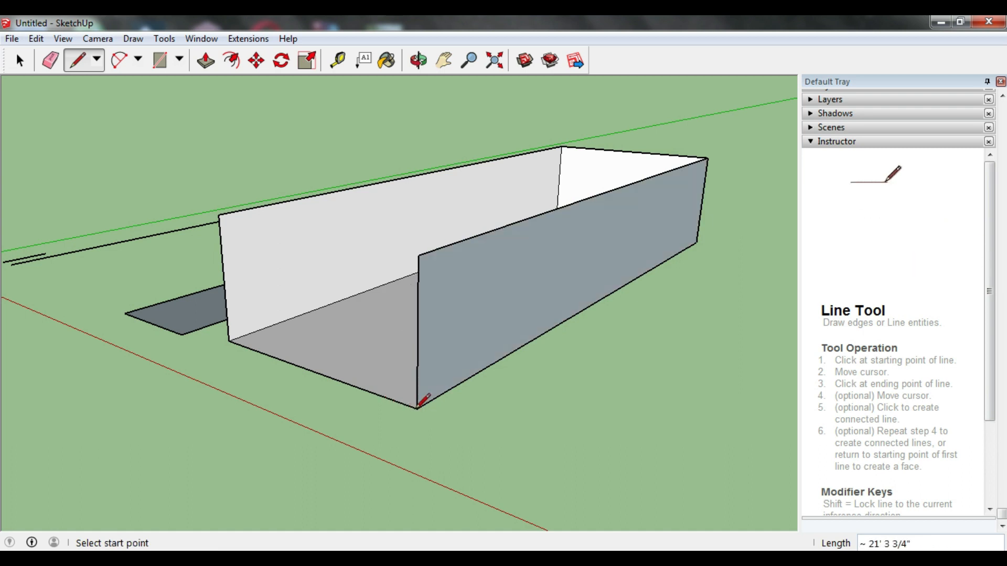
Step: Join the two upper front corners with a line along the red axis, closing the box's front and top faces
middle_click_drag(401, 372, 365, 328)
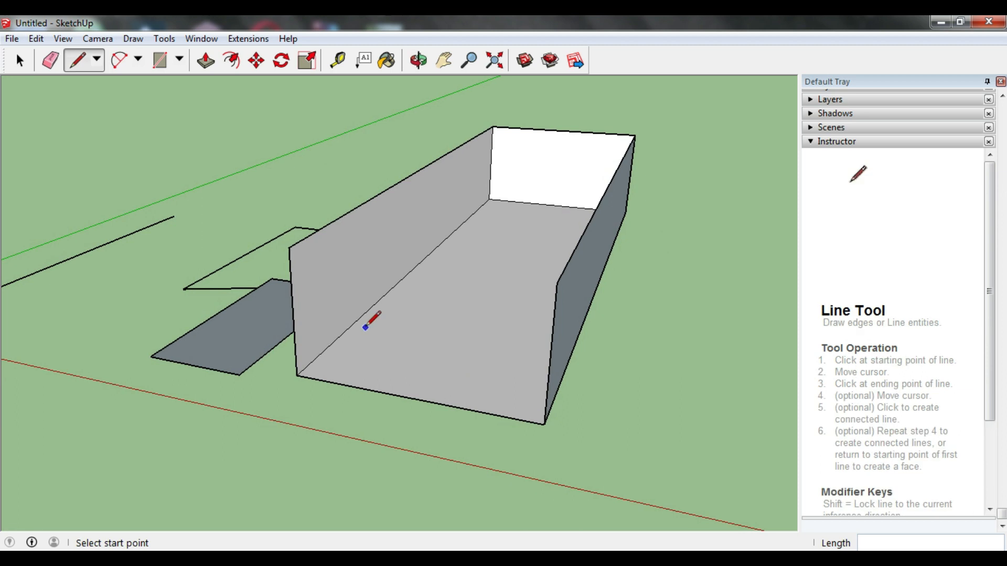
left_click(289, 248)
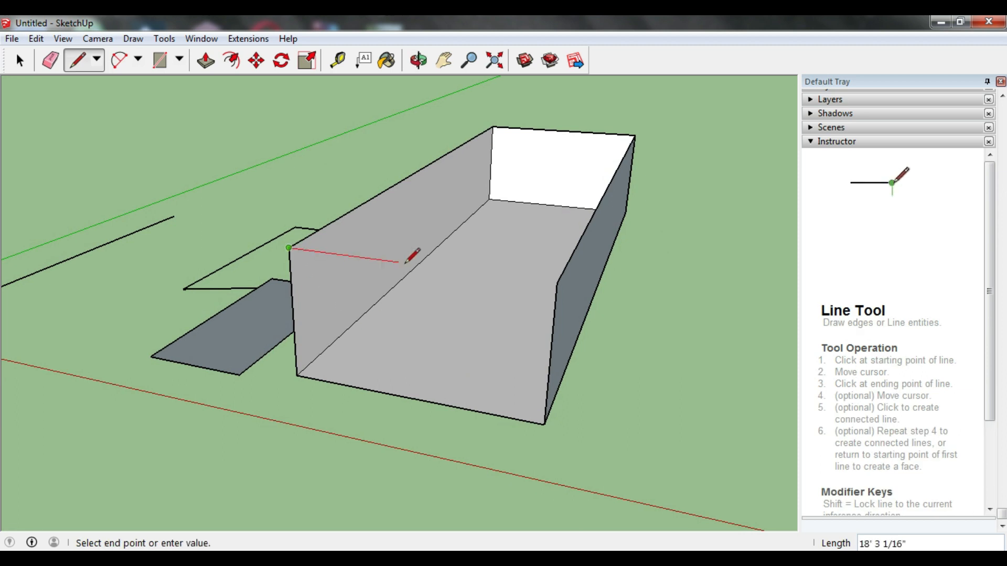
left_click(557, 284)
middle_click_drag(559, 283, 542, 238)
scroll(546, 203, "down", 1)
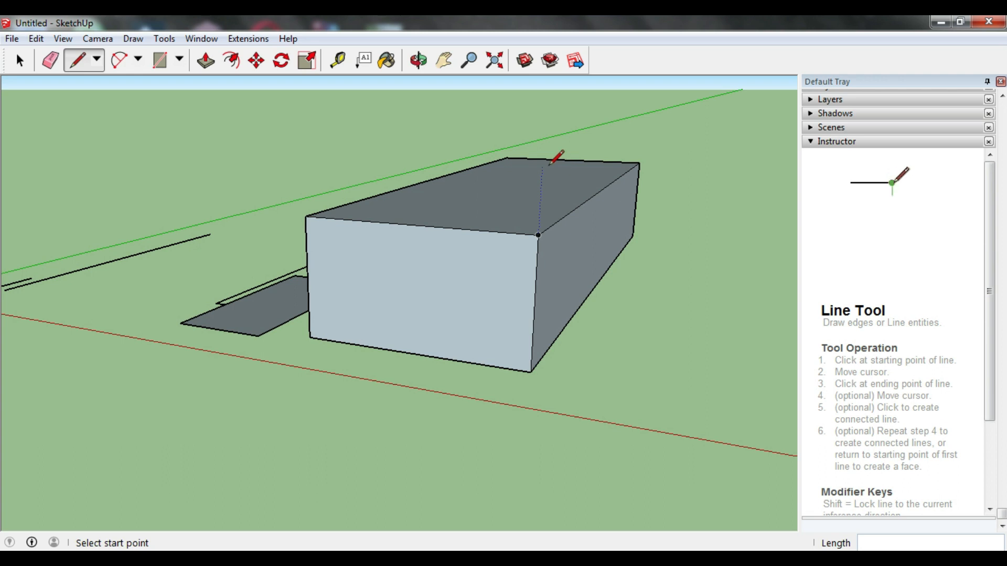
middle_click_drag(577, 208, 611, 164)
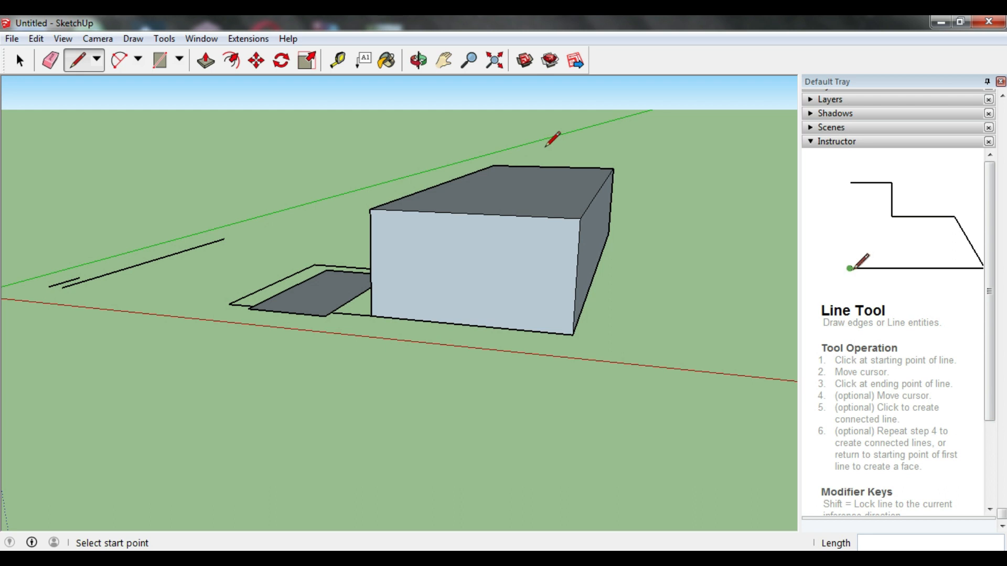
left_click(20, 60)
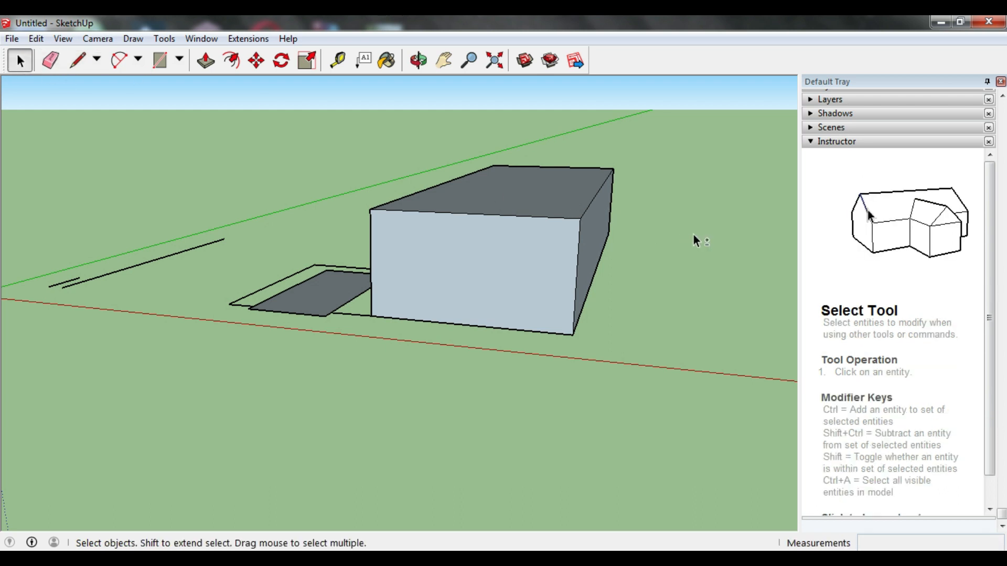
middle_click_drag(716, 231, 708, 212)
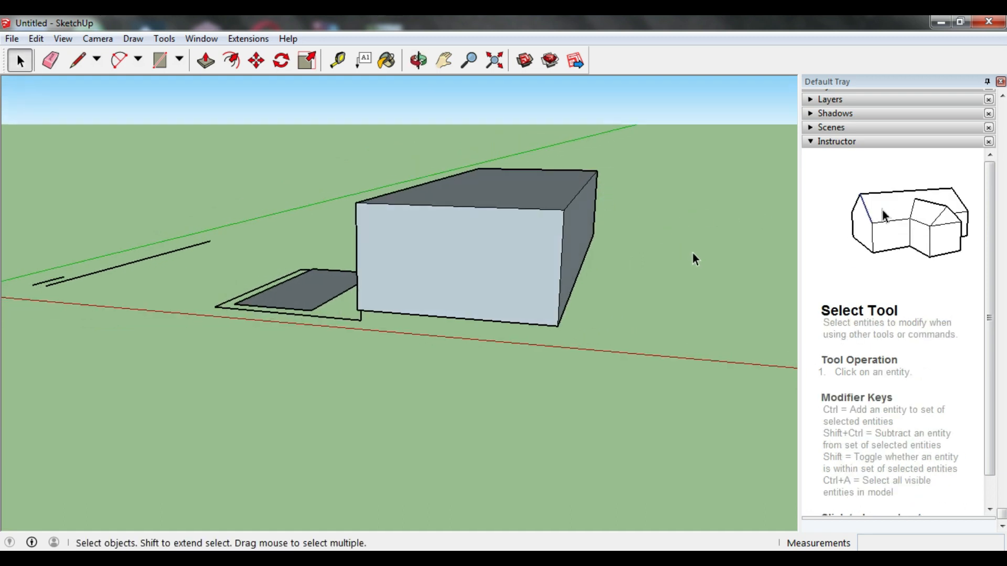
Step: Draw a flat rectangle about 32' 10" by 56' 1" on the ground to the right of the box
left_click(159, 60)
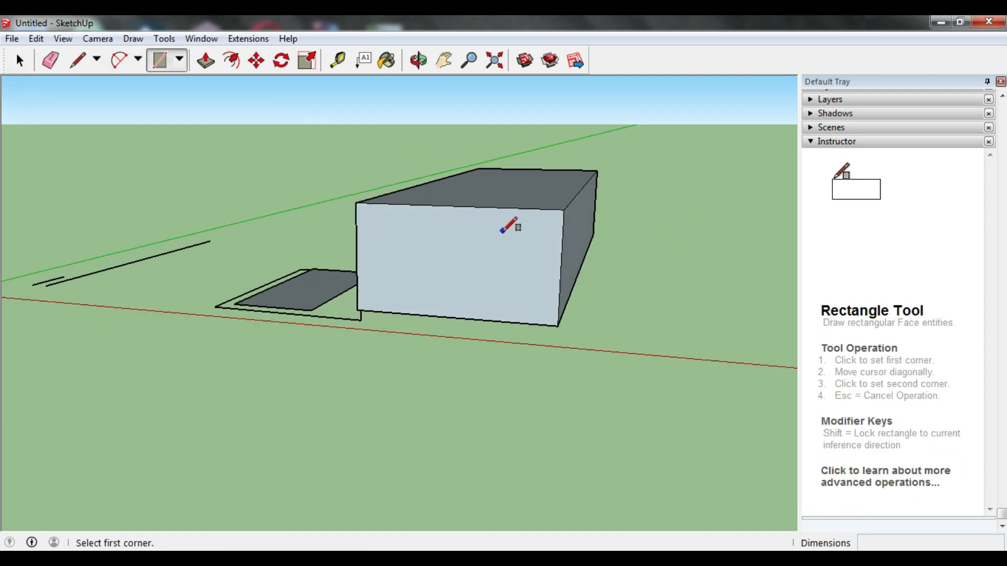
scroll(653, 252, "down", 4)
mouse_move(653, 253)
middle_mouse_down()
mouse_move(714, 256)
mouse_move(795, 225)
mouse_move(661, 251)
middle_mouse_up()
scroll(787, 225, "up", 5)
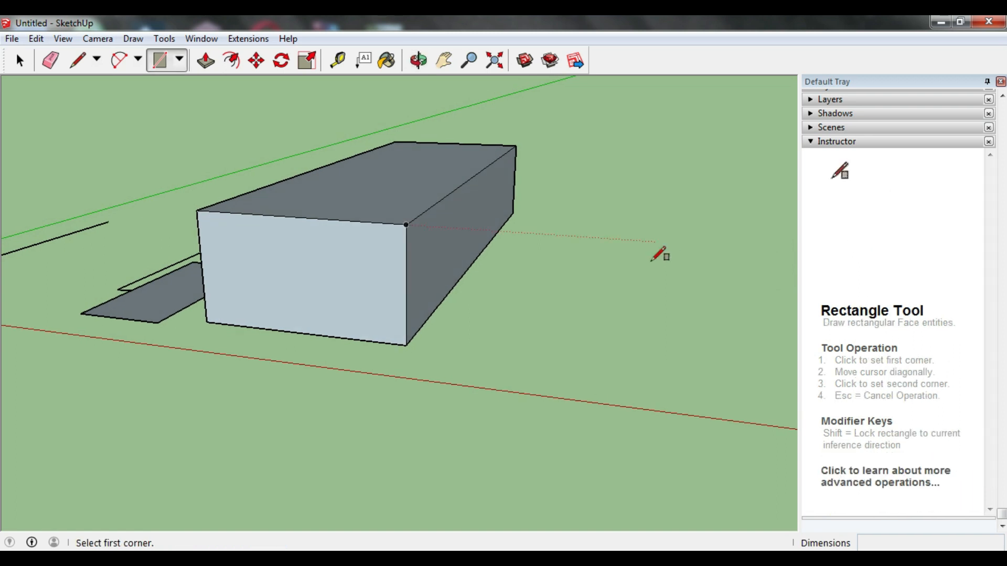
left_click(566, 261)
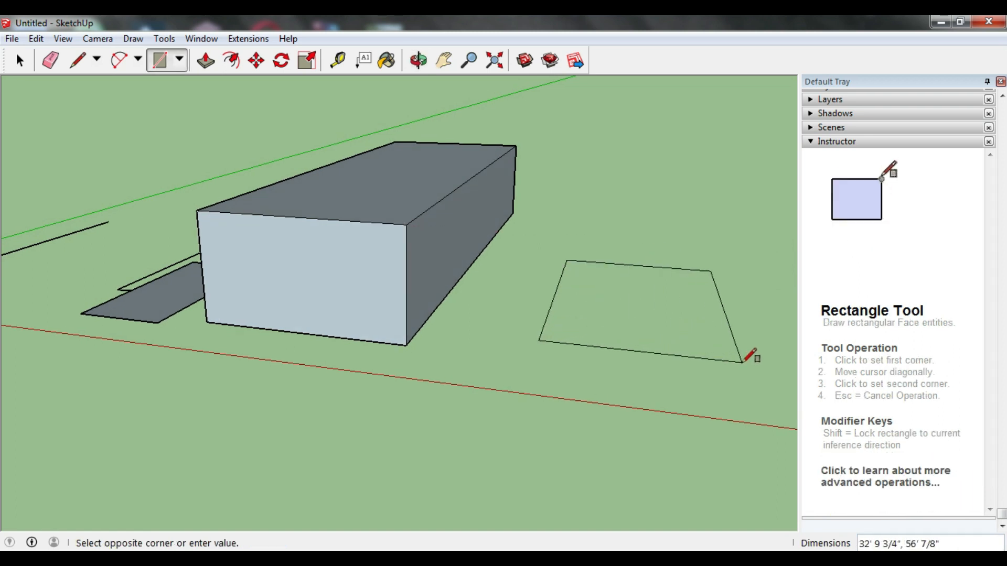
left_click(742, 361)
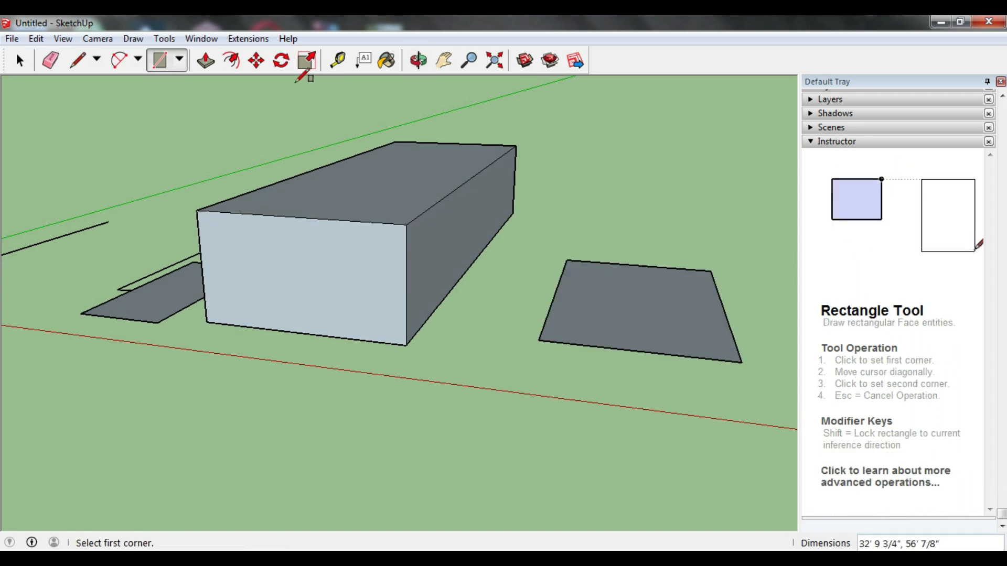
Step: Push/Pull the new rectangle up by 25' 8" to form a second box
left_click(206, 61)
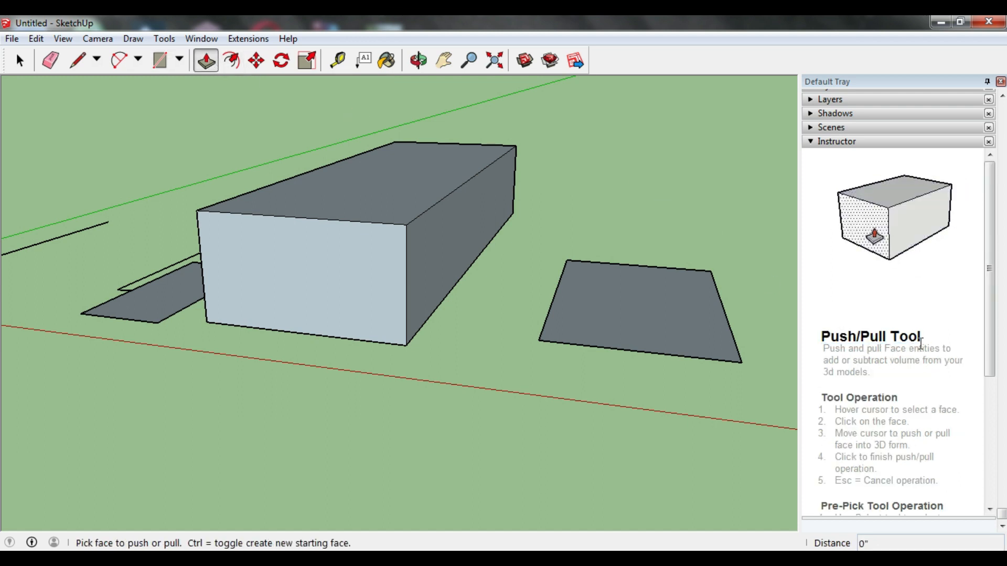
left_click_drag(676, 325, 659, 190)
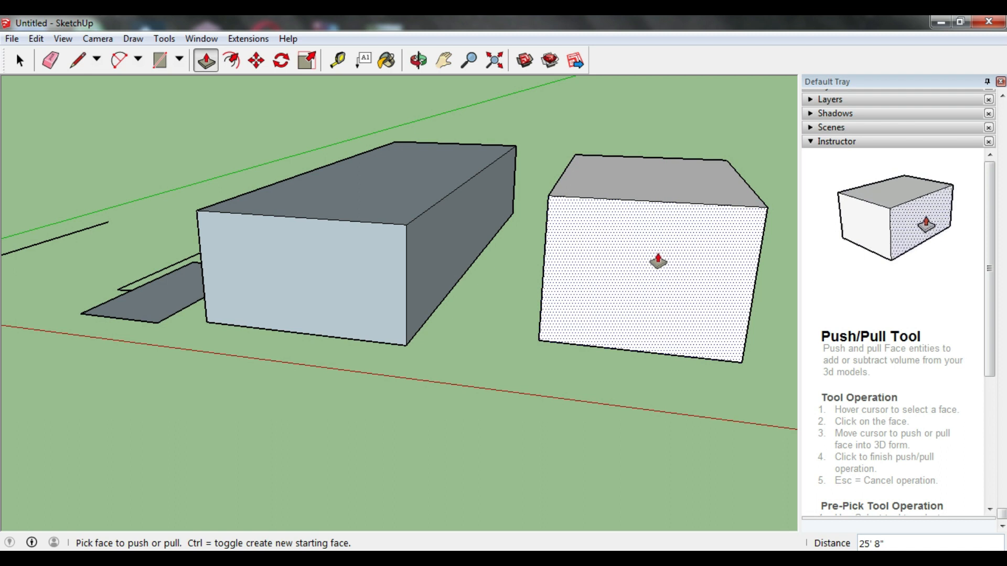
key("o")
left_click_drag(657, 280, 633, 246)
key("p")
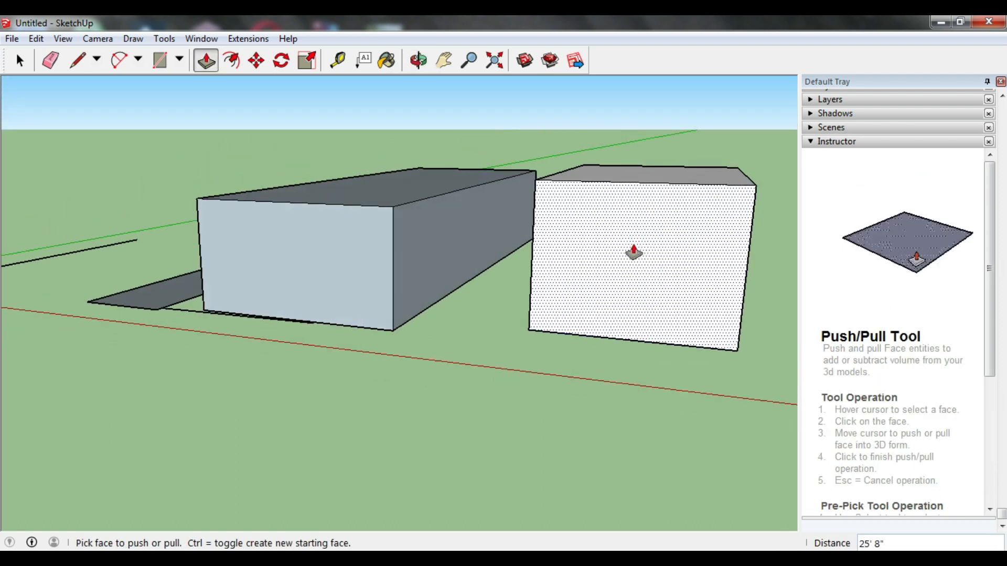
Step: Offset the outline of the second box's large front face inward to create a smaller inner rectangle
scroll(633, 246, "down", 3)
scroll(741, 225, "up", 5)
scroll(740, 226, "down", 2)
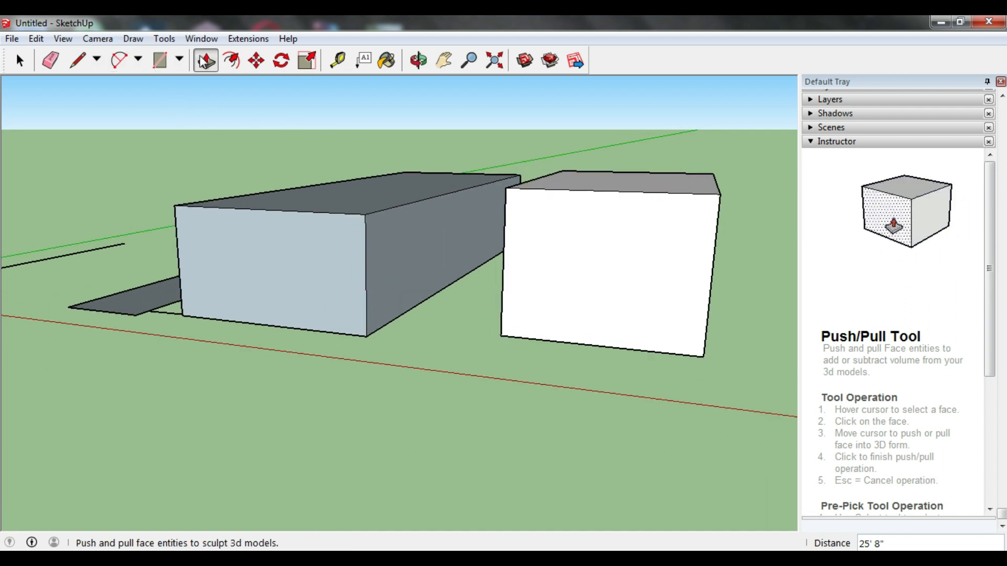
left_click(231, 61)
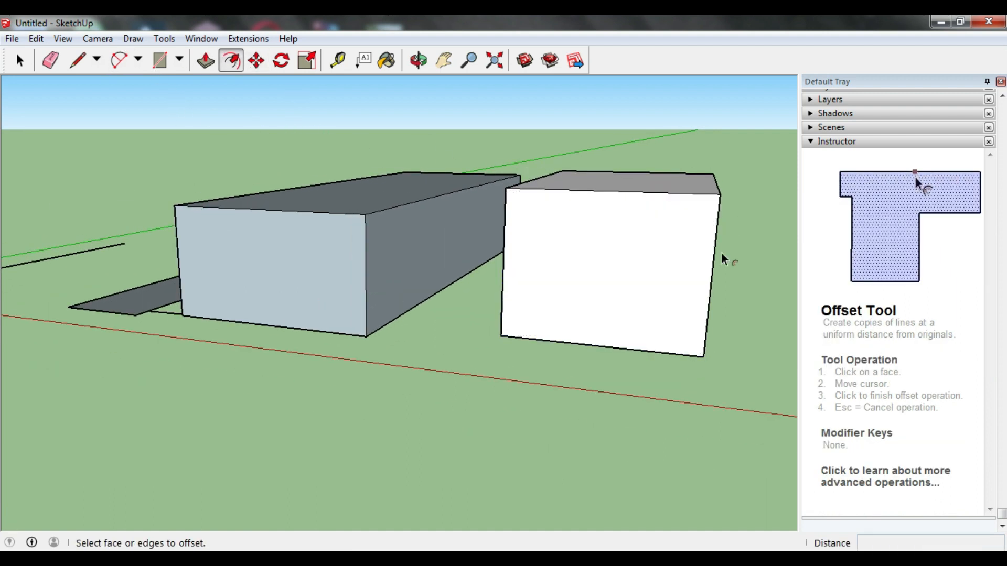
left_click(608, 216)
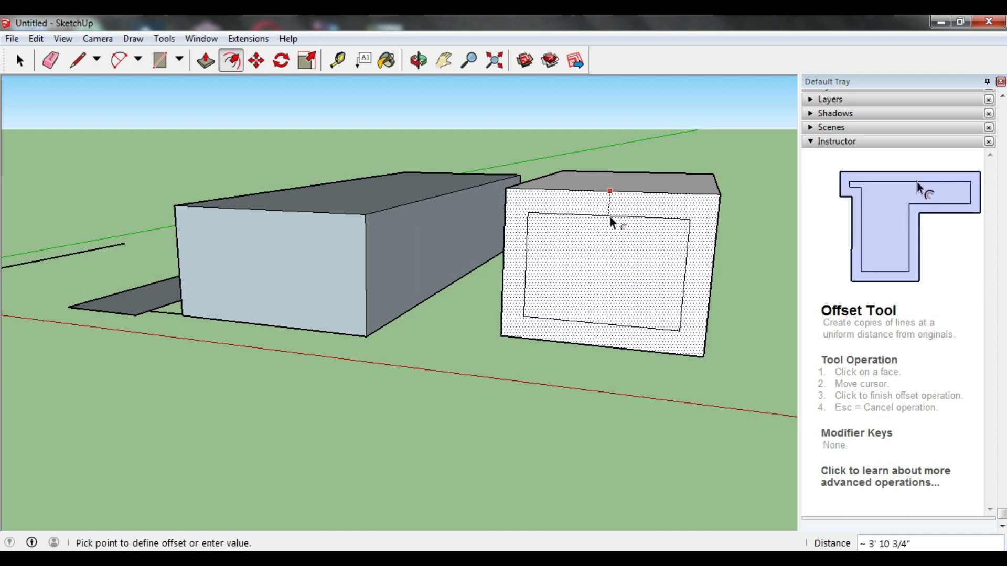
left_click(614, 210)
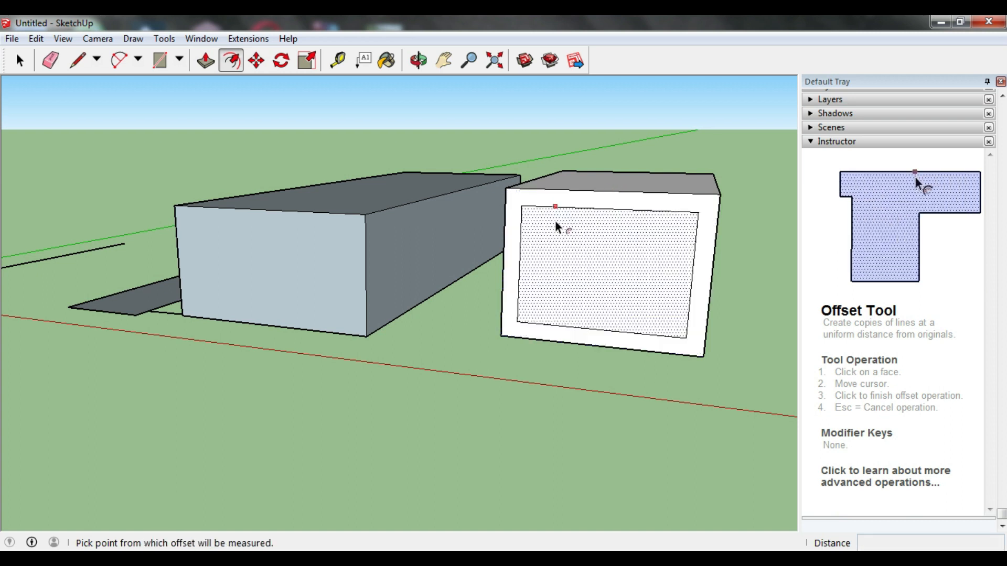
Step: Push the inner rectangle about 56' through to the opposite face, cutting an opening through the second box
left_click(205, 61)
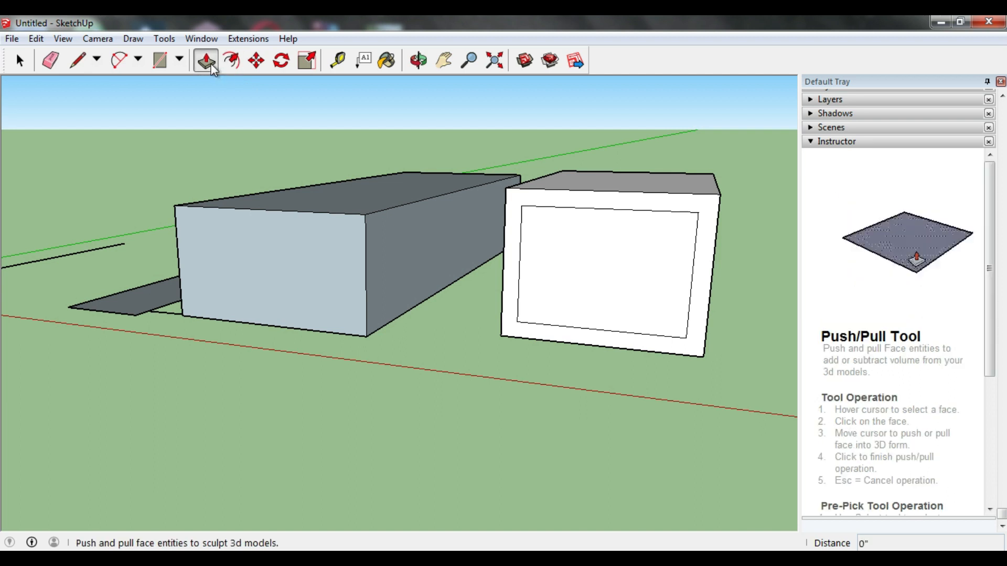
middle_click_drag(607, 230, 483, 238)
left_click(486, 260)
middle_click_drag(567, 250, 213, 258)
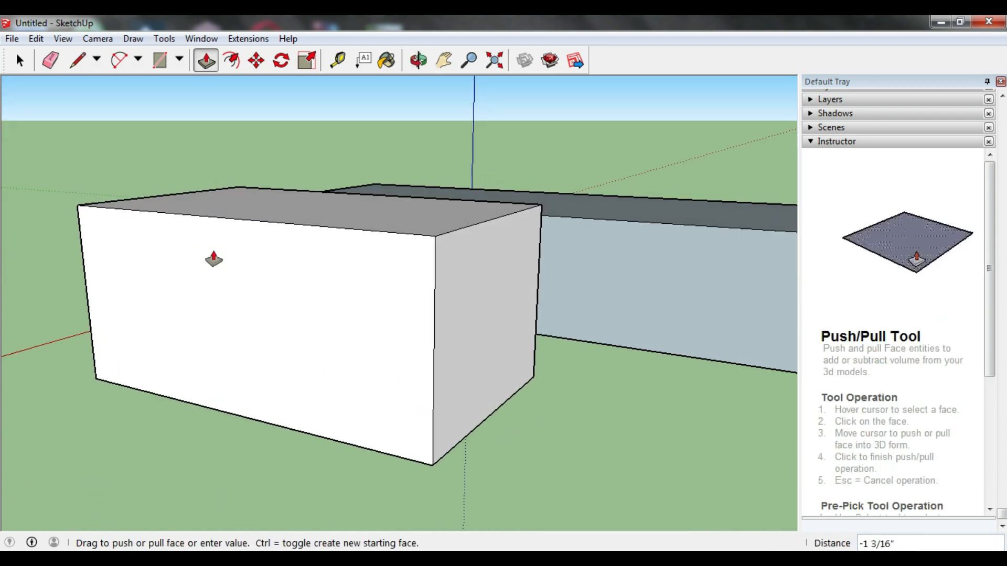
left_click(461, 311)
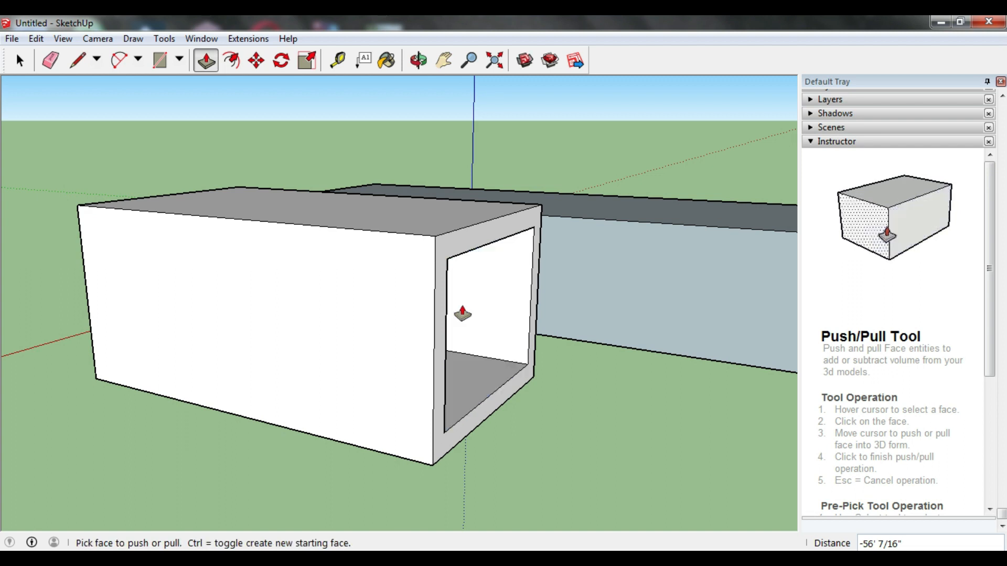
middle_click_drag(549, 344, 467, 299)
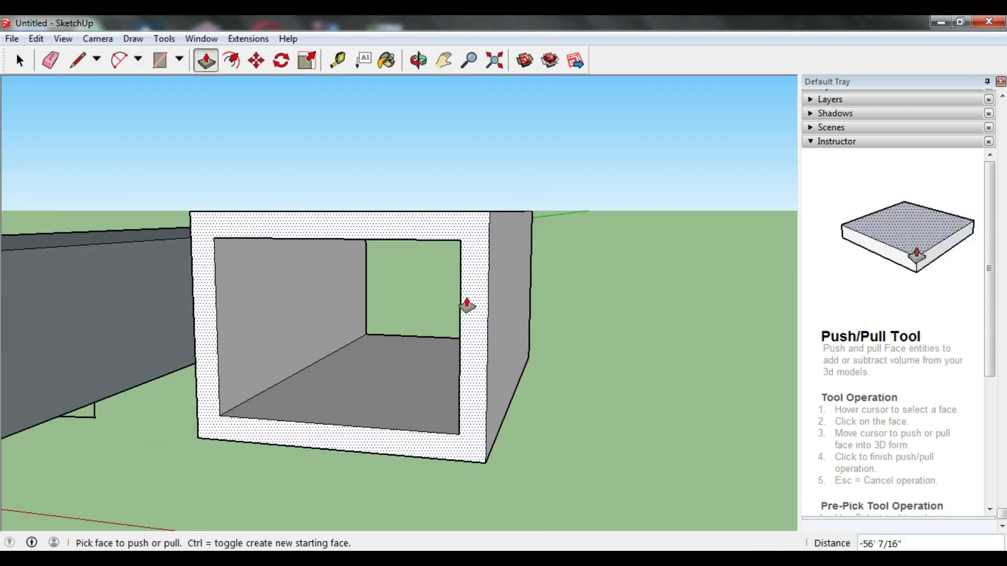
Step: Draw a 2-point arc with a radius of about 3' 7" across the upper right corner of the hollow box's frame
left_click(120, 60)
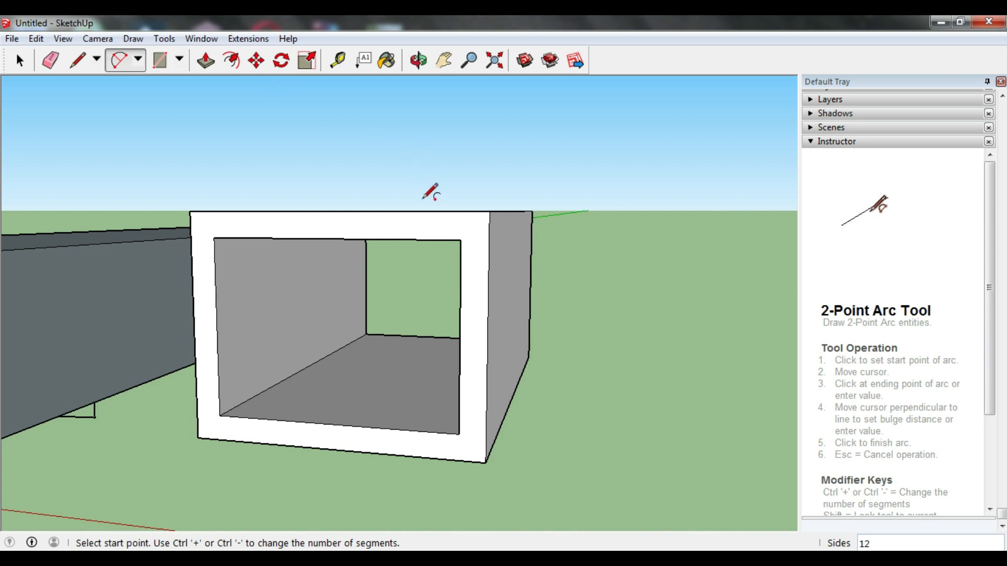
left_click(454, 211)
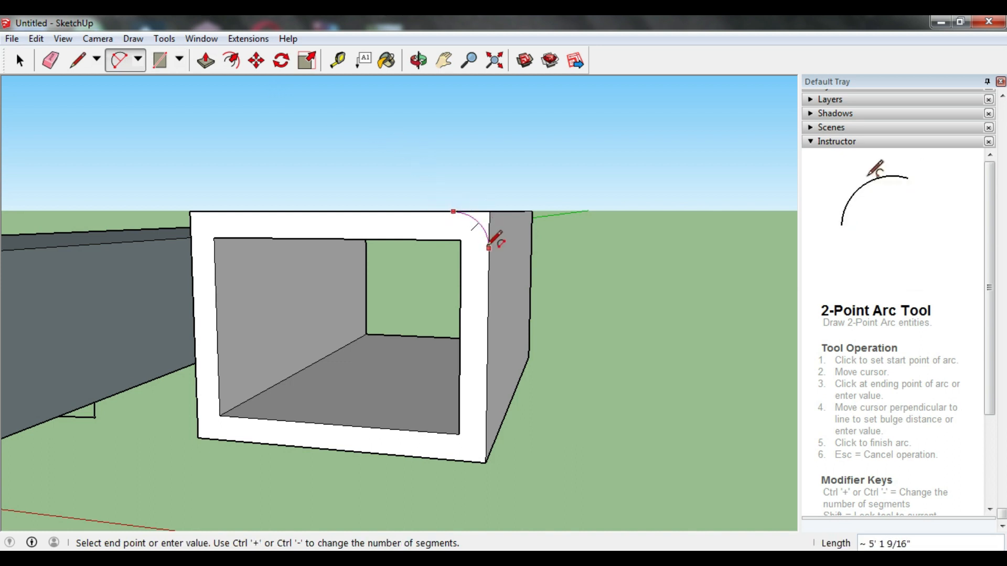
left_click(489, 248)
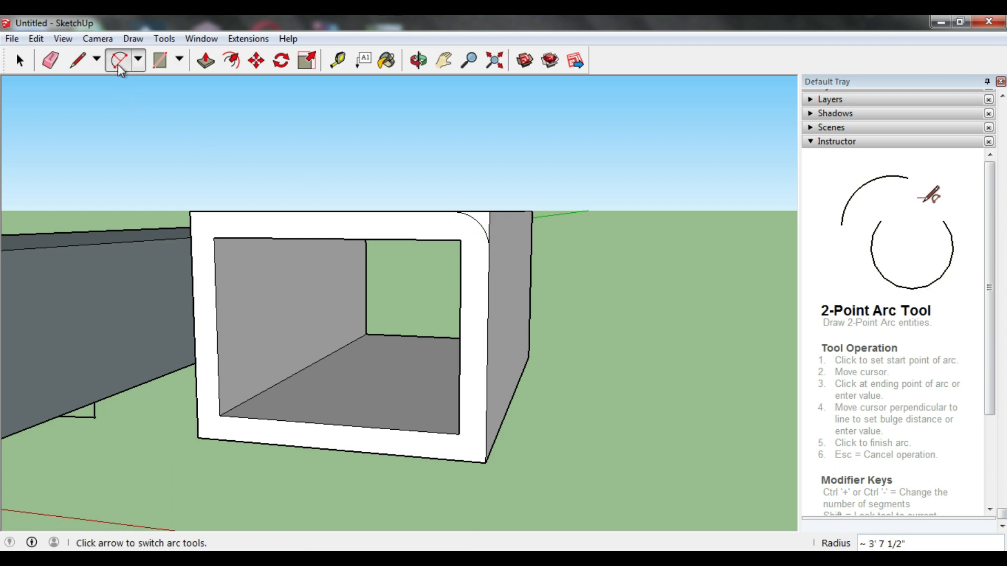
Step: Draw a 2-point arc tangent to both edges across the upper left corner of the hollow box's frame
left_click(191, 236)
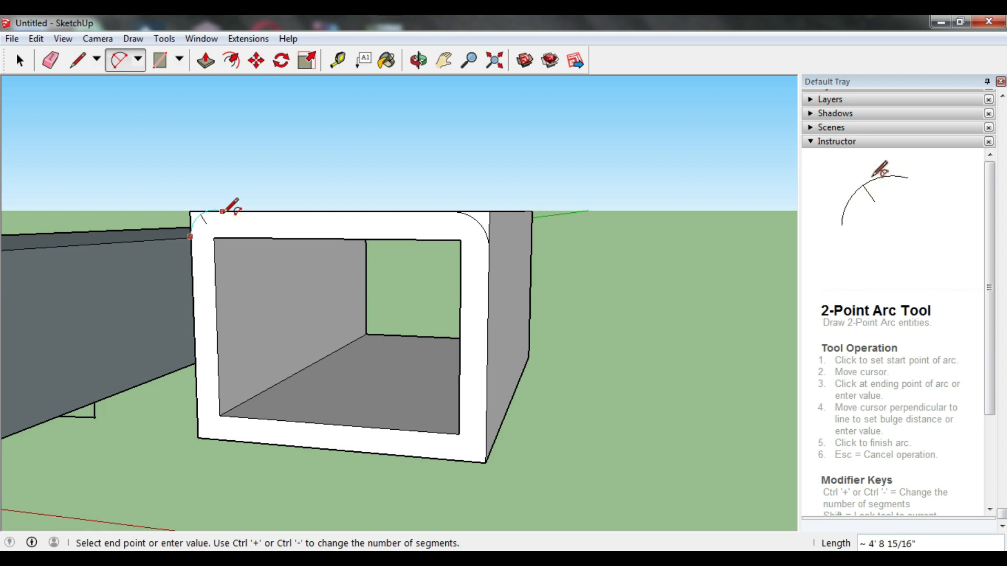
left_click(190, 212)
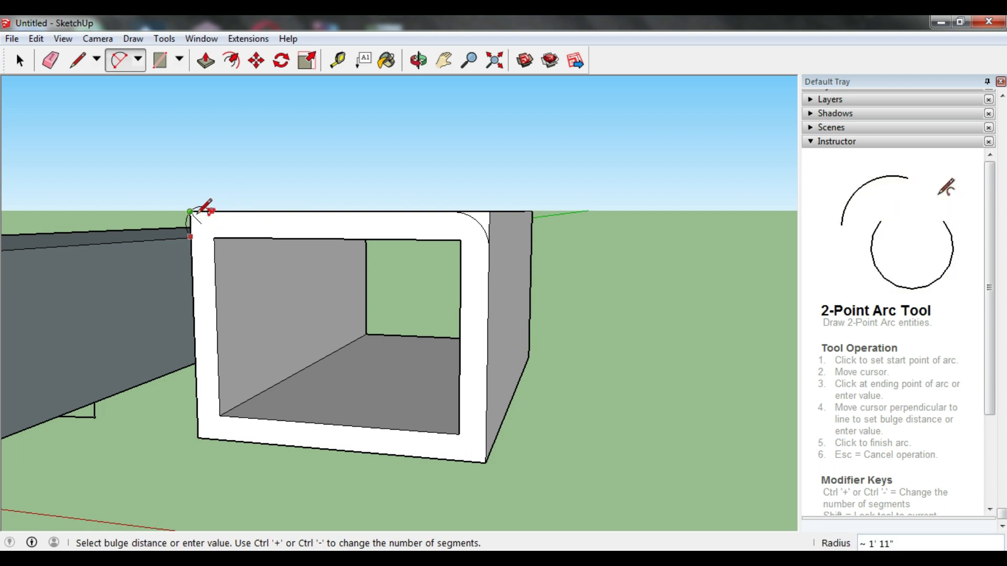
scroll(199, 213, "up", 2)
scroll(198, 218, "up", 2)
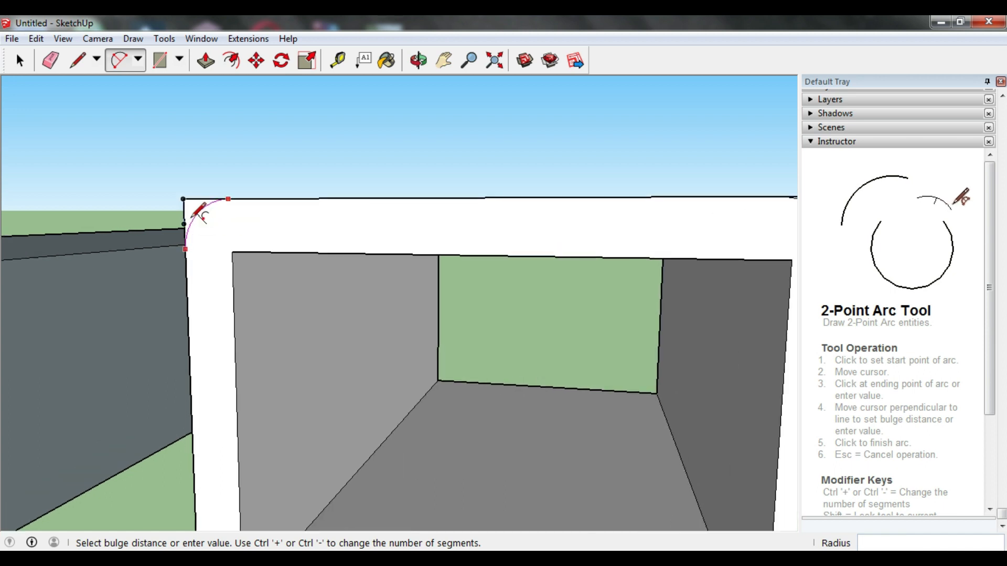
scroll(199, 213, "down", 4)
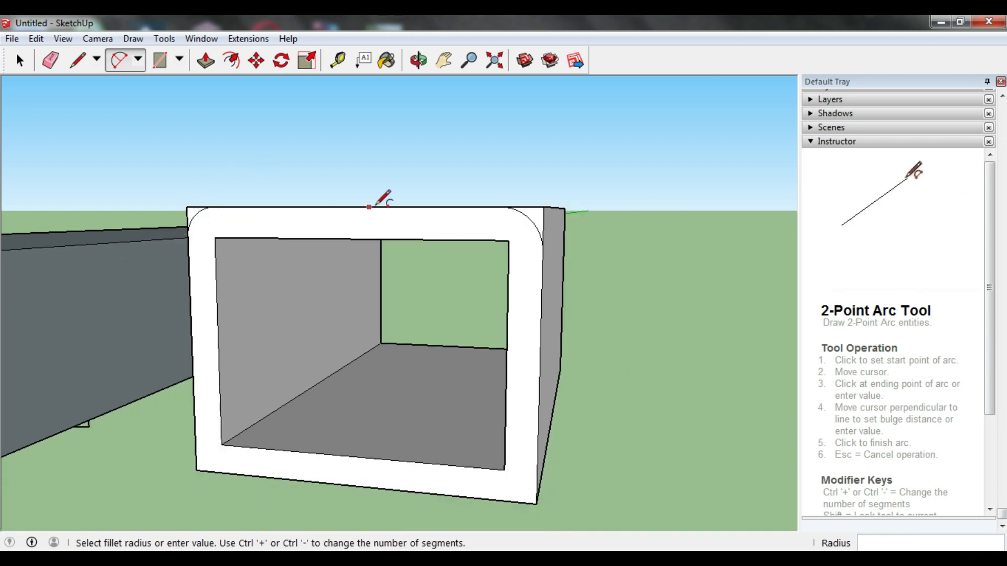
Step: Push both corner pieces outside the arcs about 56' back to the far end, rounding the hollow box's upper edges
left_click(205, 61)
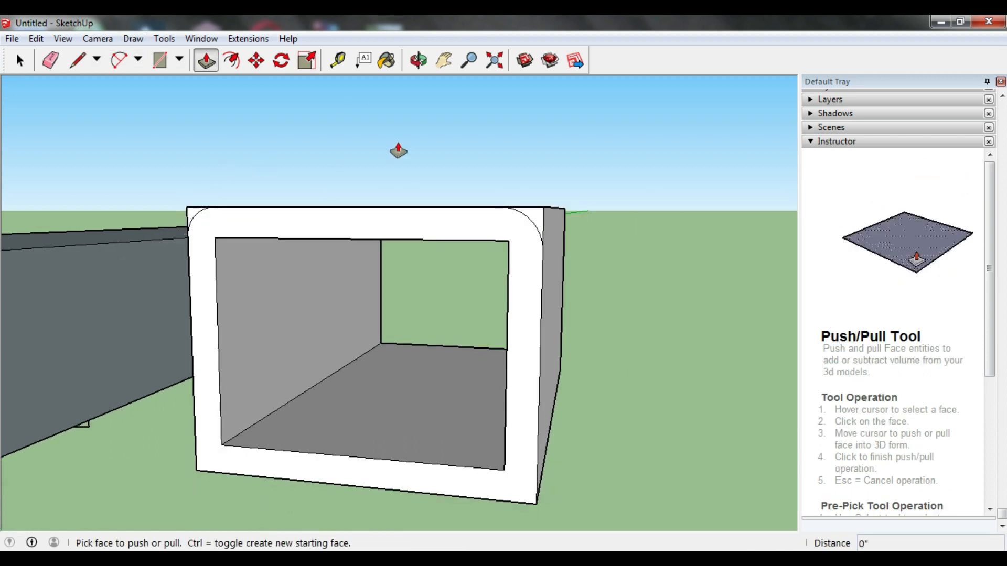
left_click(542, 222)
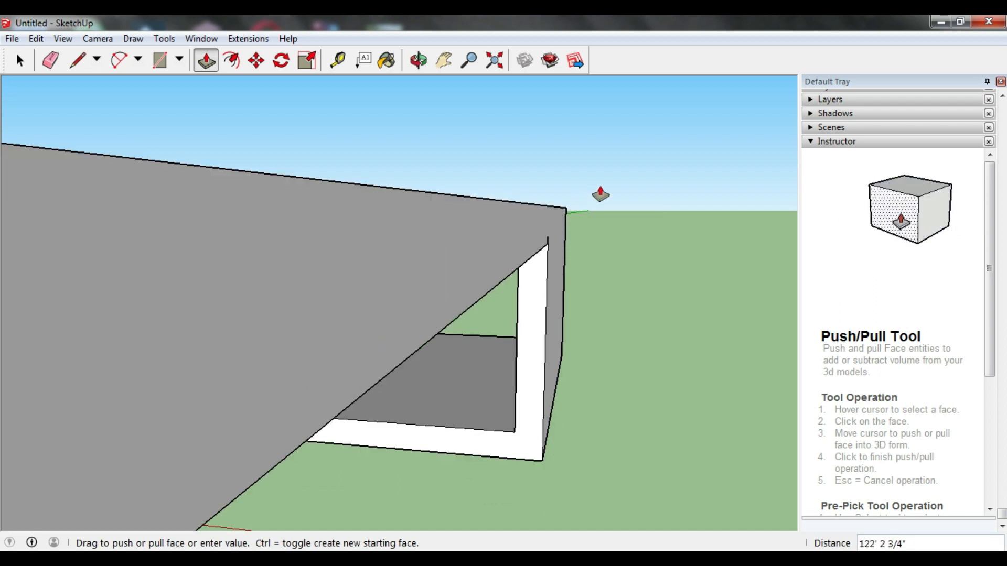
left_click(569, 215)
middle_click_drag(325, 218, 360, 240)
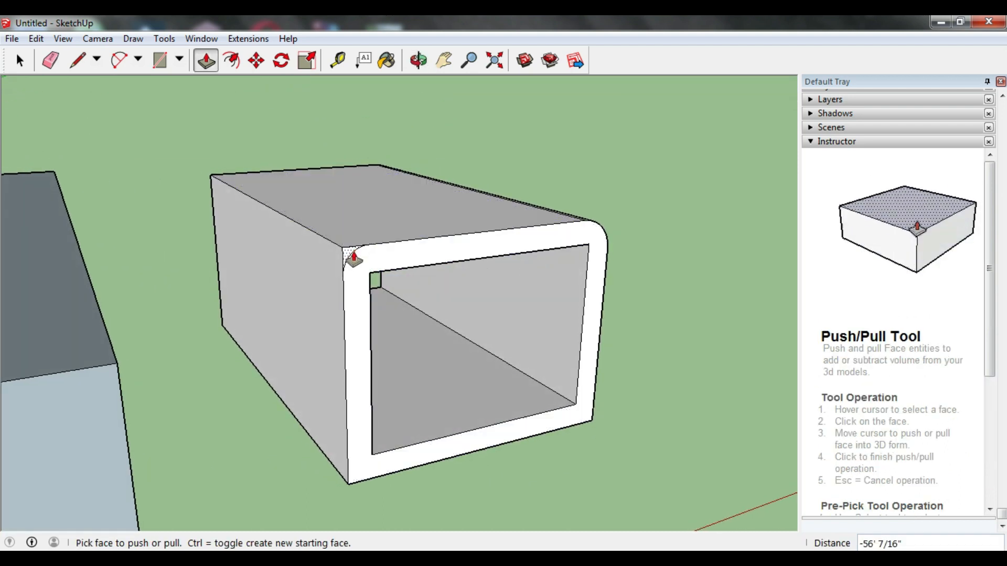
left_click(348, 256)
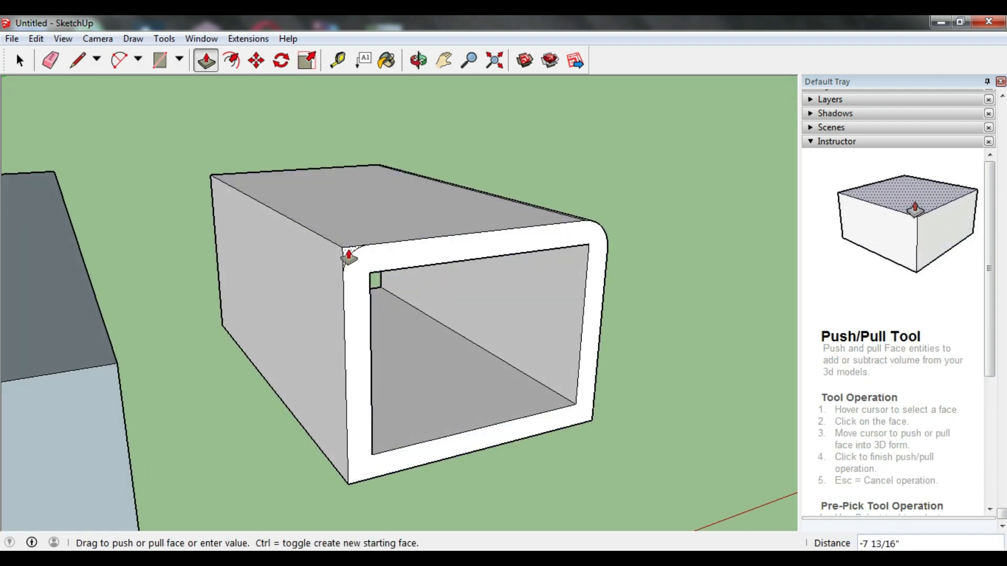
left_click(197, 200)
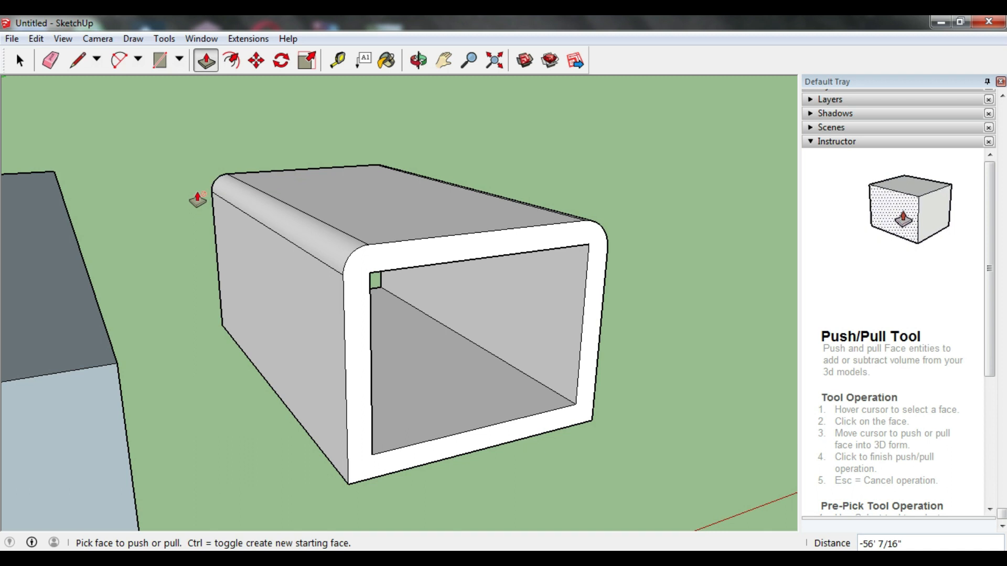
Step: Draw a window rectangle of about 15' 4" by 9' 6" on the hollow box's long outer side wall
key("o")
left_click_drag(474, 171, 58, 163)
key("p")
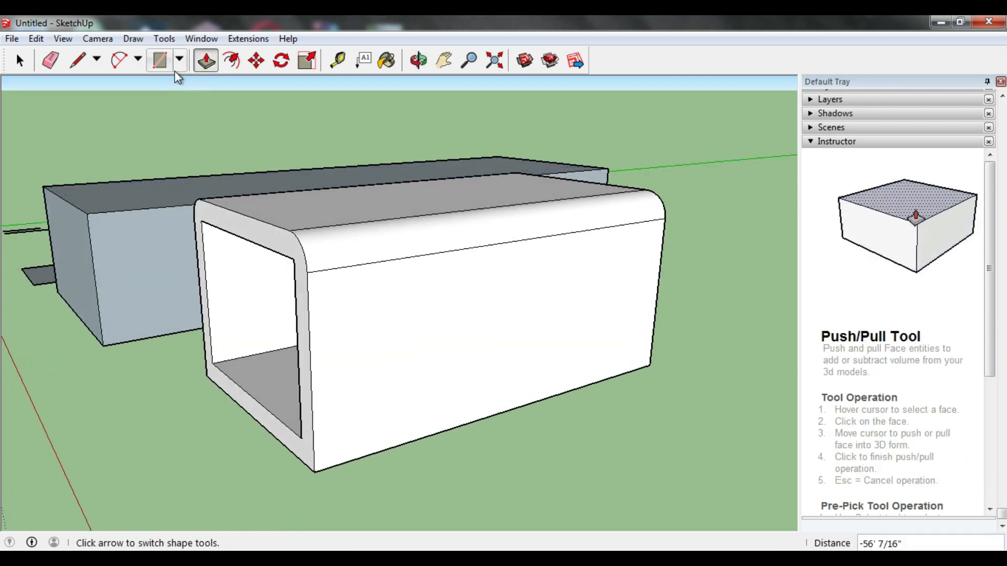
left_click(159, 58)
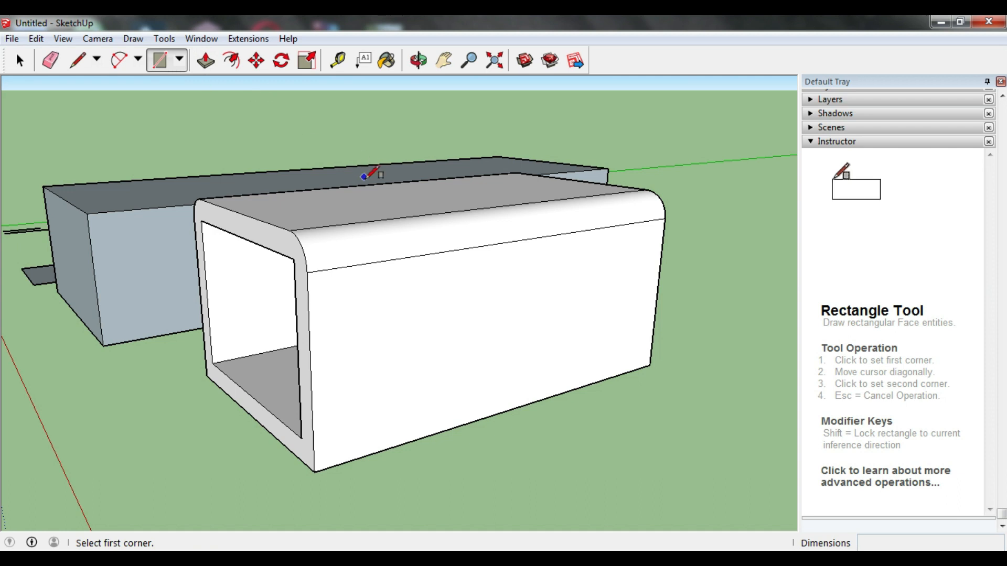
left_click(467, 273)
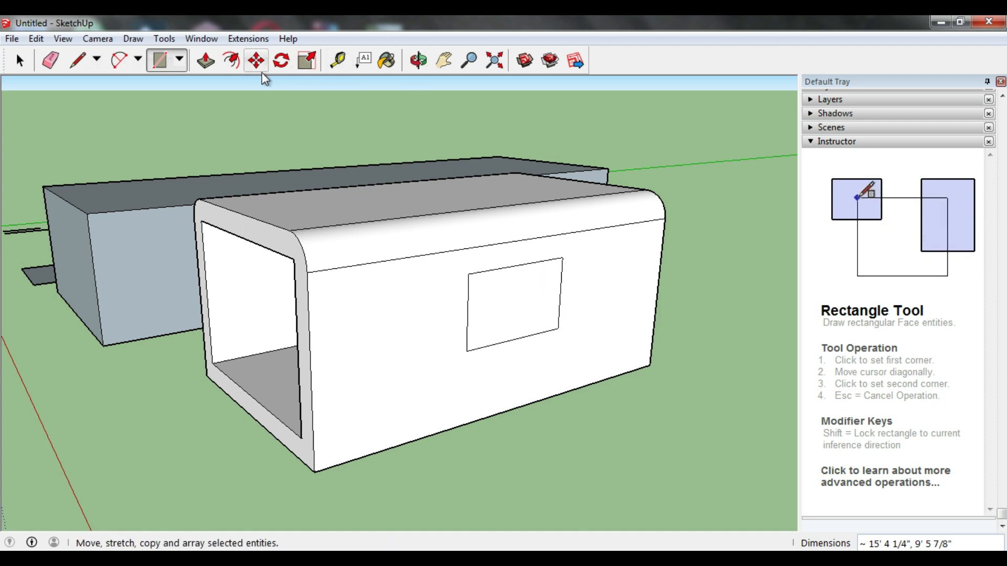
Step: Push the window rectangle about 2' 10" through the side wall to cut an opening into the hollow box
left_click(214, 67)
left_click(487, 303)
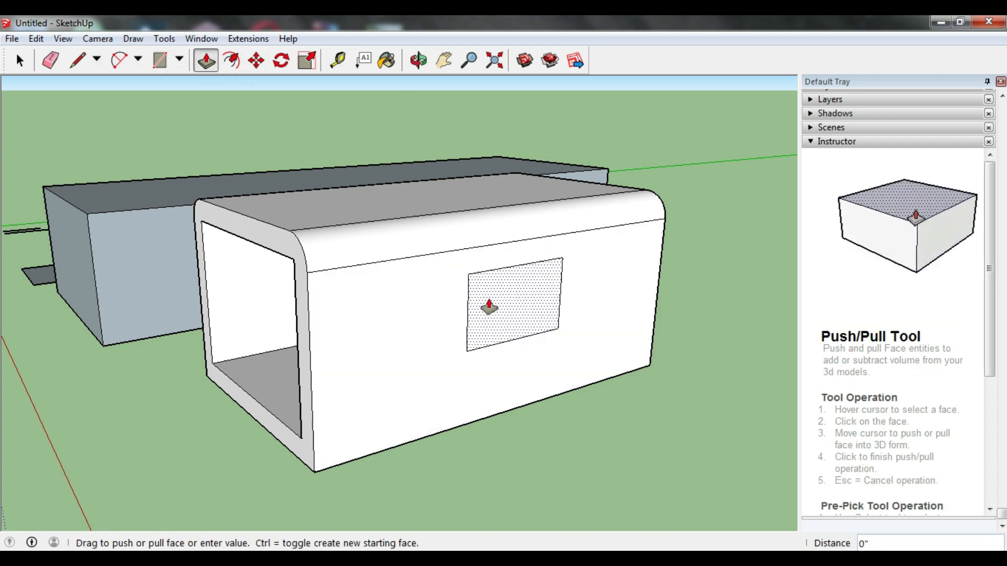
scroll(472, 307, "up", 2)
middle_click_drag(458, 307, 703, 261)
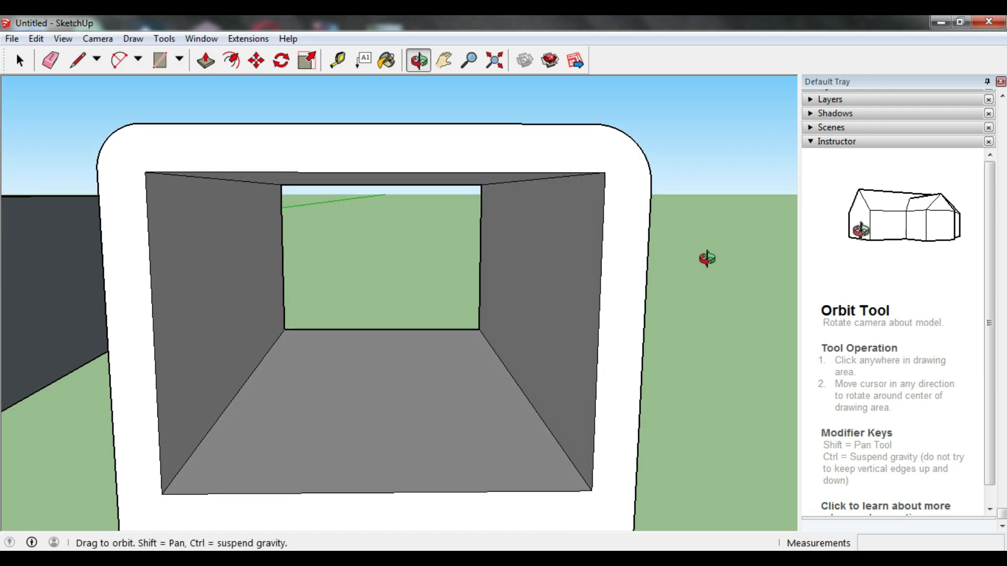
left_click(505, 257)
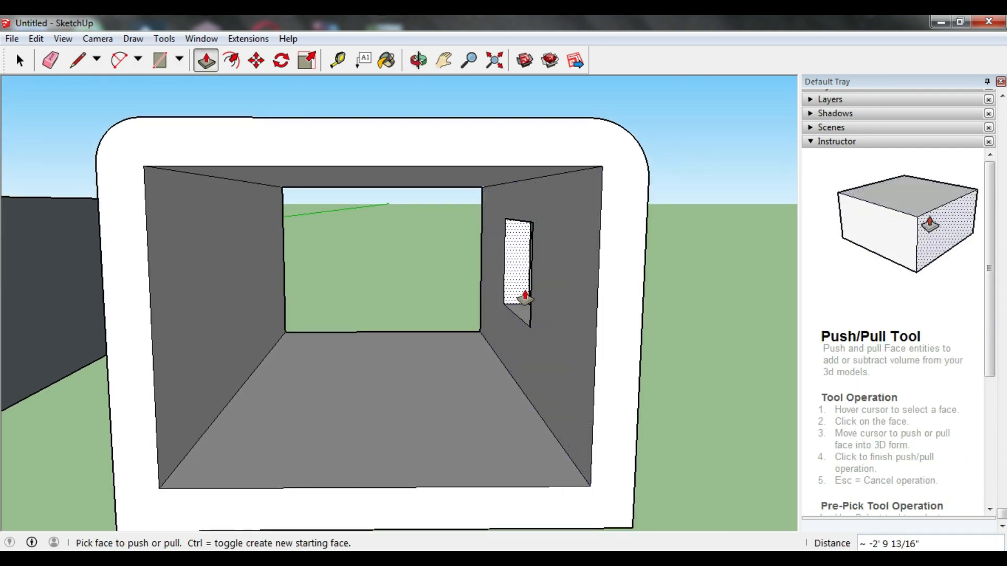
mouse_move(659, 285)
middle_mouse_down()
mouse_move(415, 263)
mouse_move(382, 272)
mouse_move(503, 269)
mouse_move(750, 321)
mouse_move(704, 267)
mouse_move(449, 266)
mouse_move(373, 303)
mouse_move(465, 292)
mouse_move(490, 308)
middle_mouse_up()
scroll(448, 273, "down", 5)
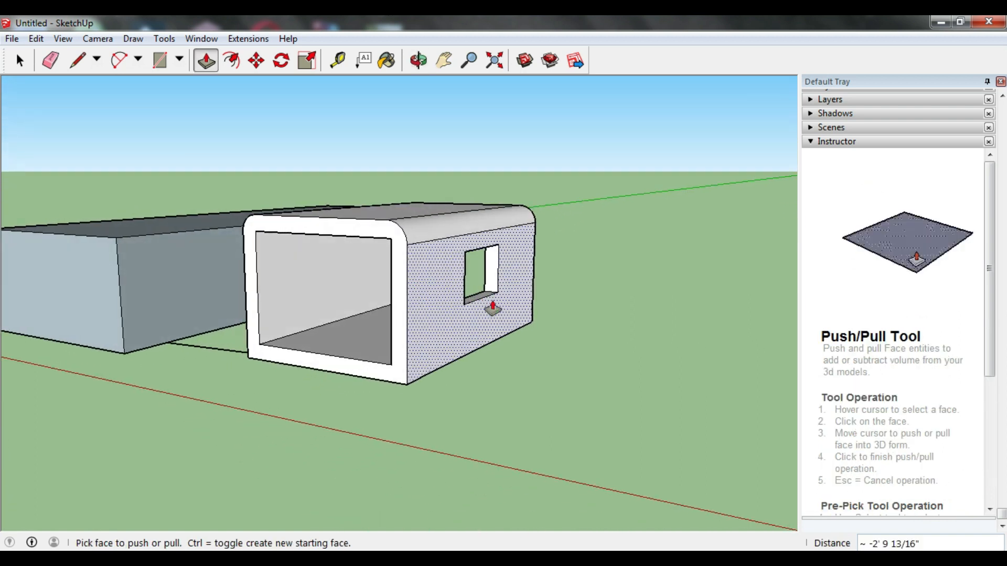
Step: Draw a 10' by 9" rectangle on the open ground beside the hollow box
left_click(443, 60)
left_click_drag(480, 301, 284, 270)
middle_click_drag(284, 270, 351, 302)
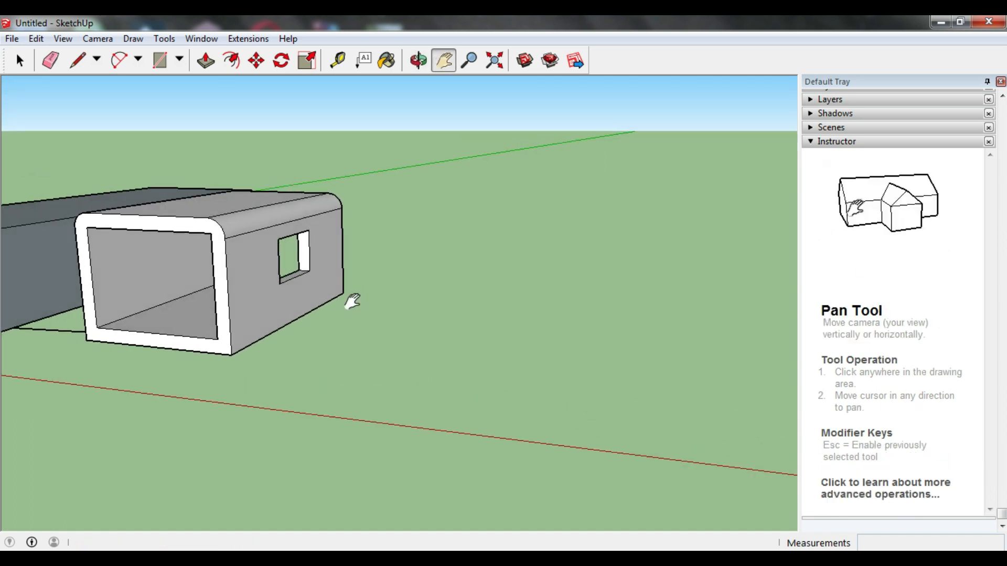
left_click(162, 61)
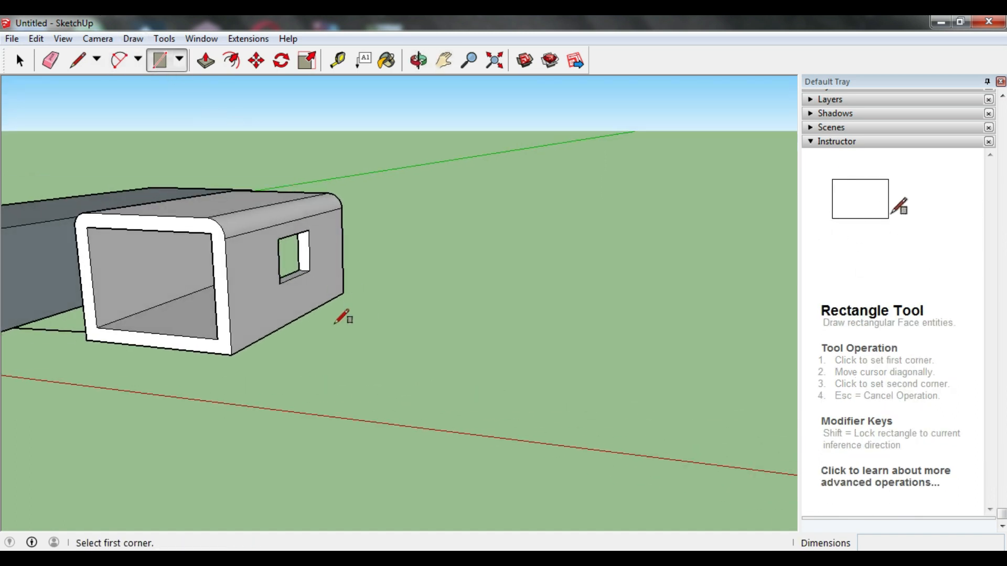
left_click(335, 349)
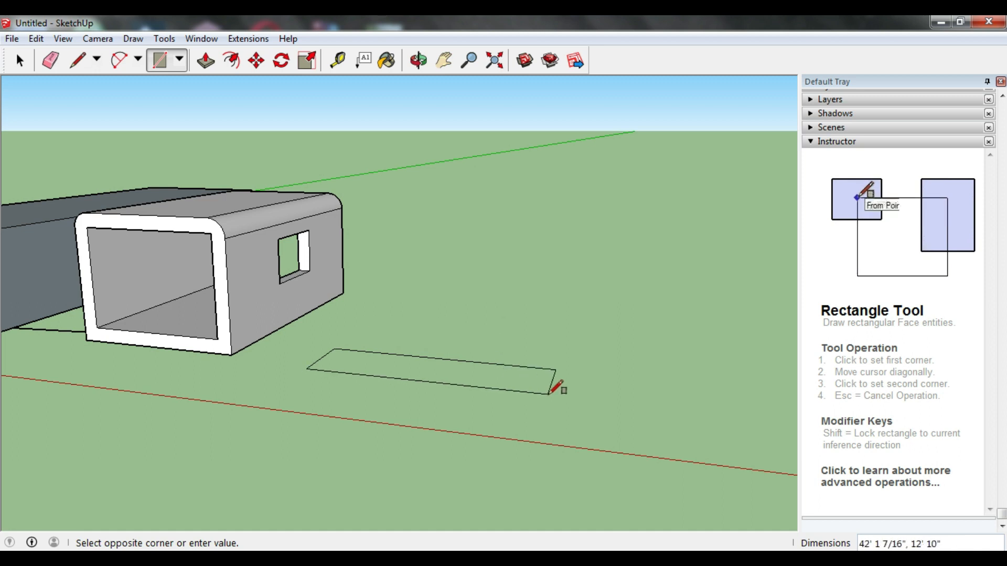
type("10'")
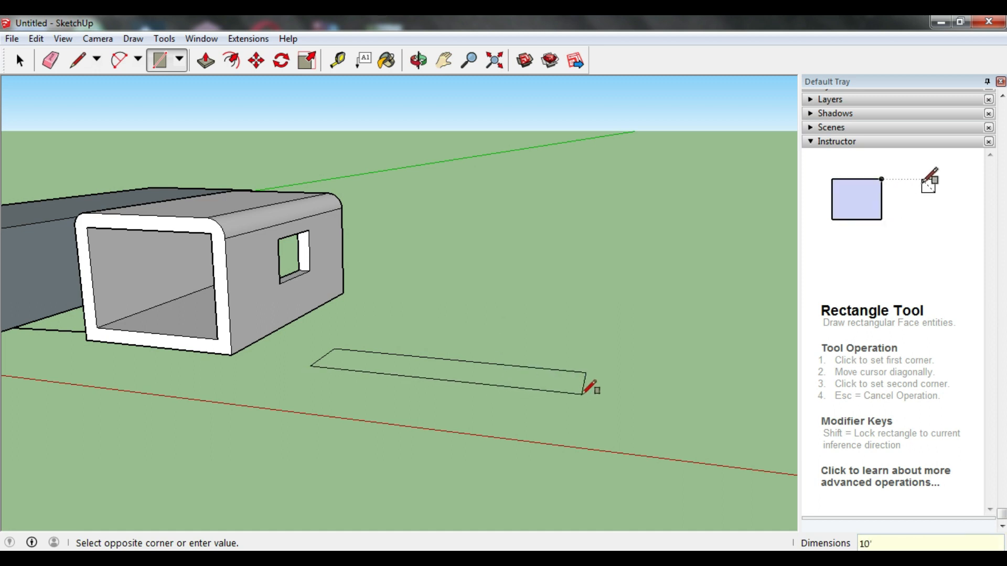
type(",9")
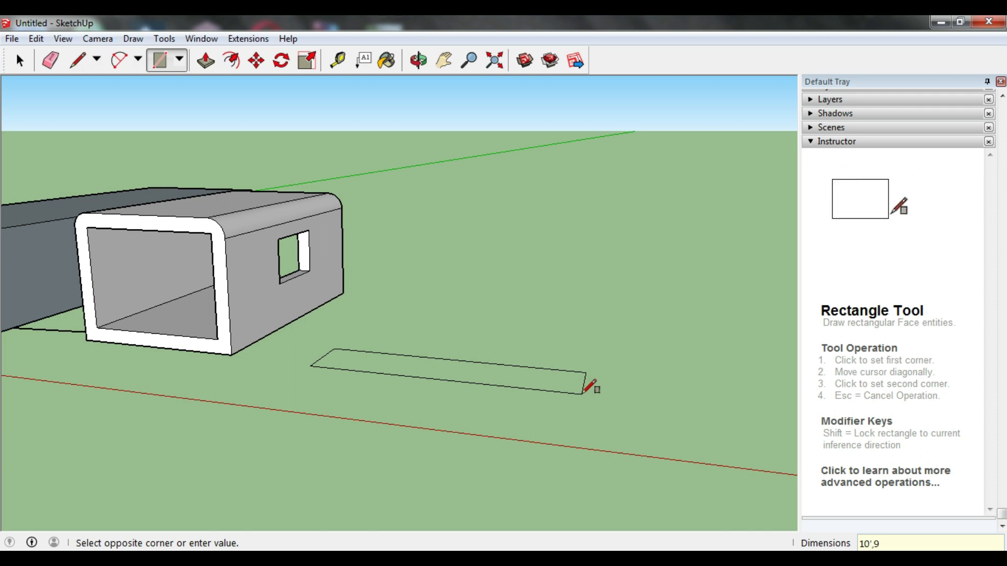
key("Return")
Step: Push/Pull the thin ground rectangle up about 23' 9" to form an upright wall
middle_click_drag(261, 350, 360, 427)
scroll(386, 387, "up", 5)
scroll(400, 377, "up", 4)
middle_click_drag(401, 375, 402, 383)
scroll(404, 383, "down", 6)
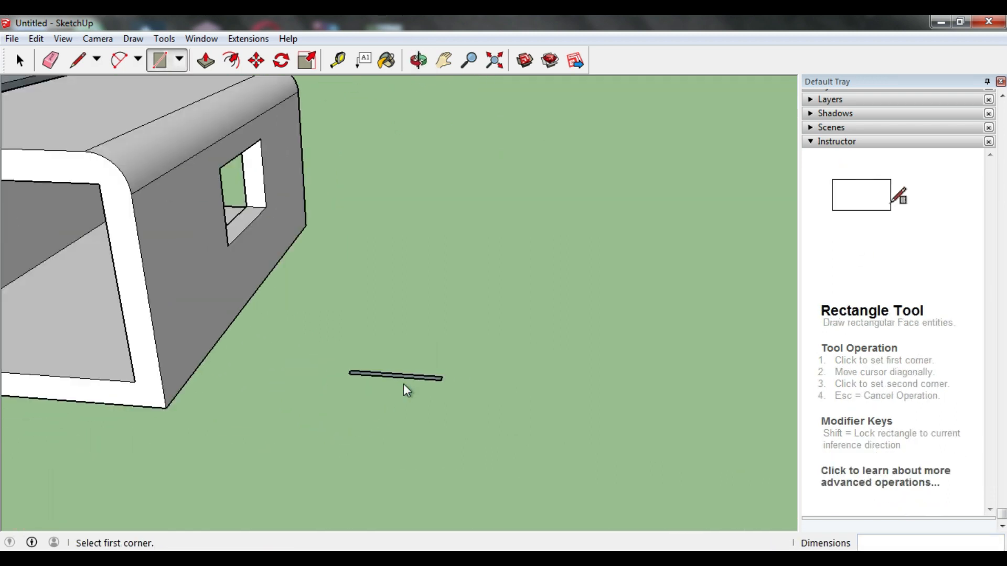
left_click(205, 71)
scroll(435, 381, "up", 5)
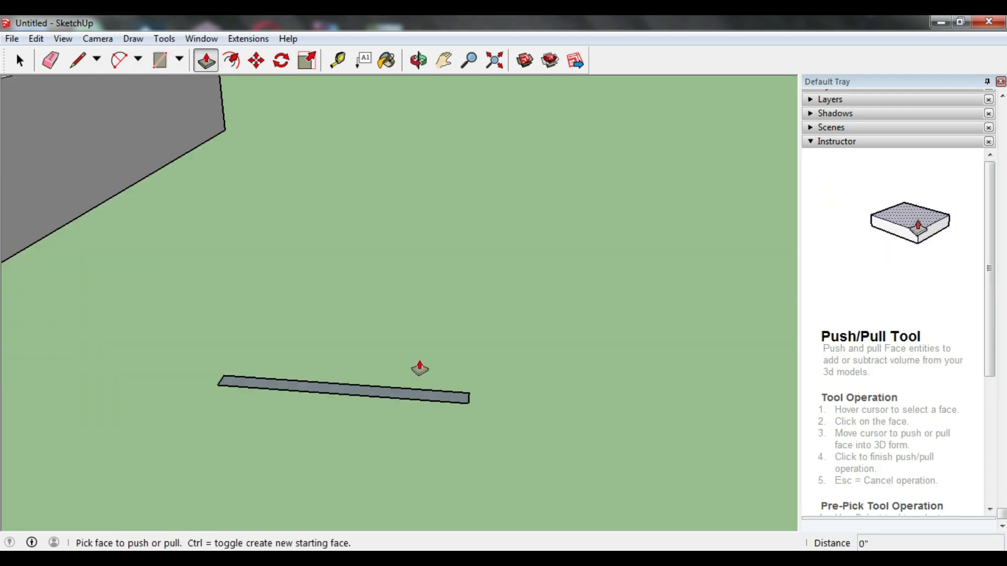
left_click(421, 400)
scroll(434, 202, "down", 4)
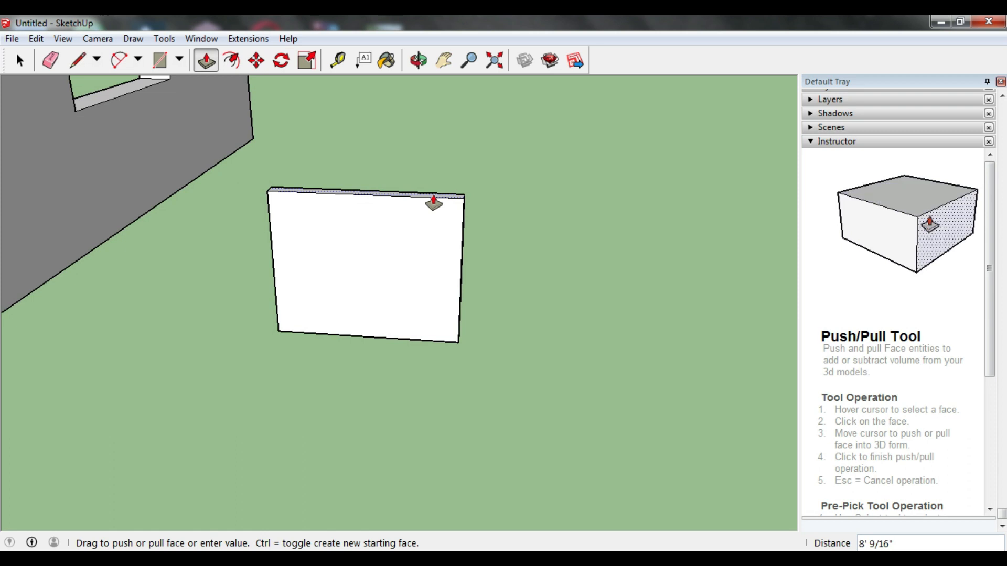
scroll(433, 203, "down", 4)
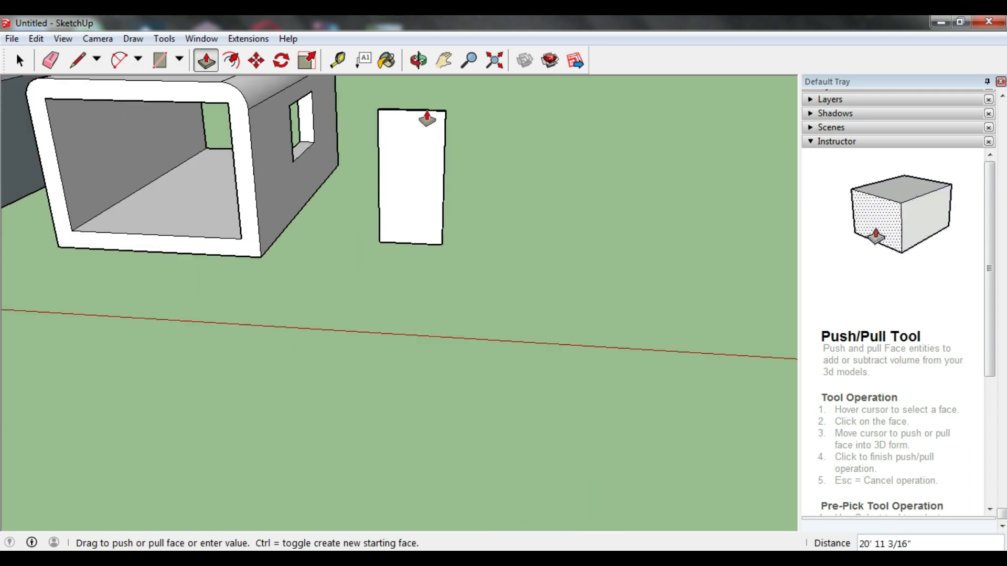
left_click(429, 102)
Step: Pull the narrow end face of the upright wall outward about 26' 7" to lengthen the wall
middle_click_drag(449, 129, 310, 128)
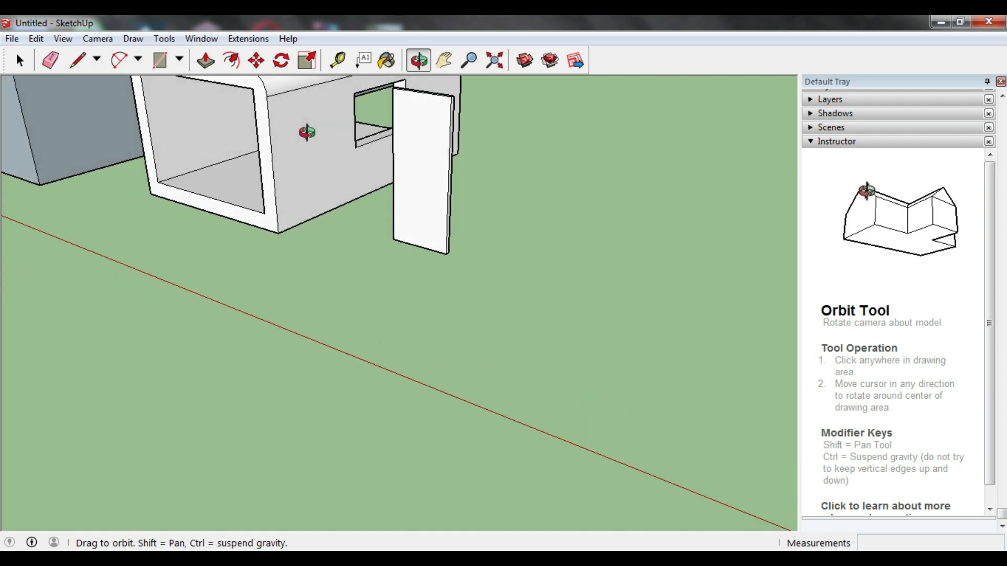
left_click(452, 138)
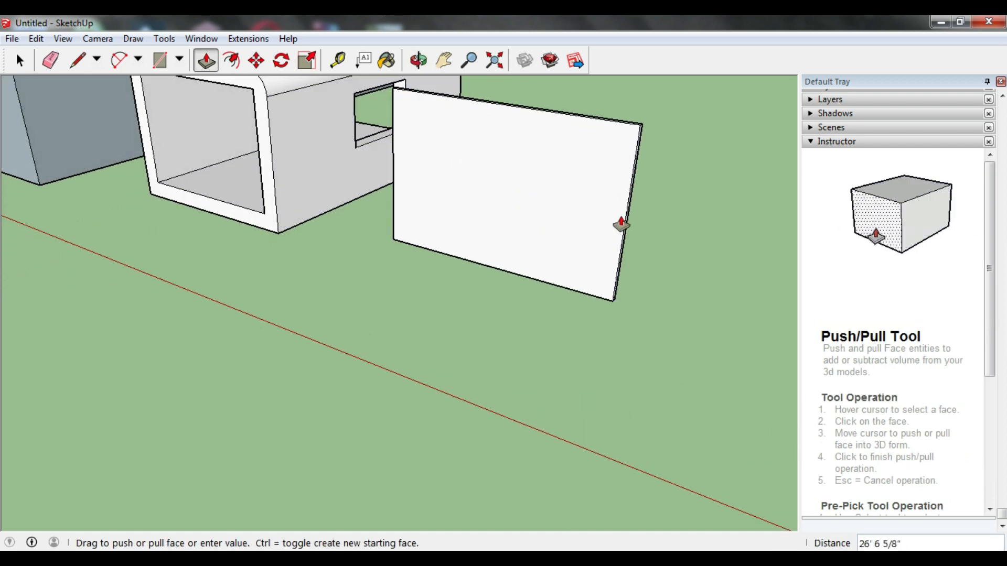
left_click(621, 225)
Step: Draw a rectangle of about 10' 7" by 8' 8" near the middle of the upright wall's large face
middle_click_drag(589, 225, 603, 167)
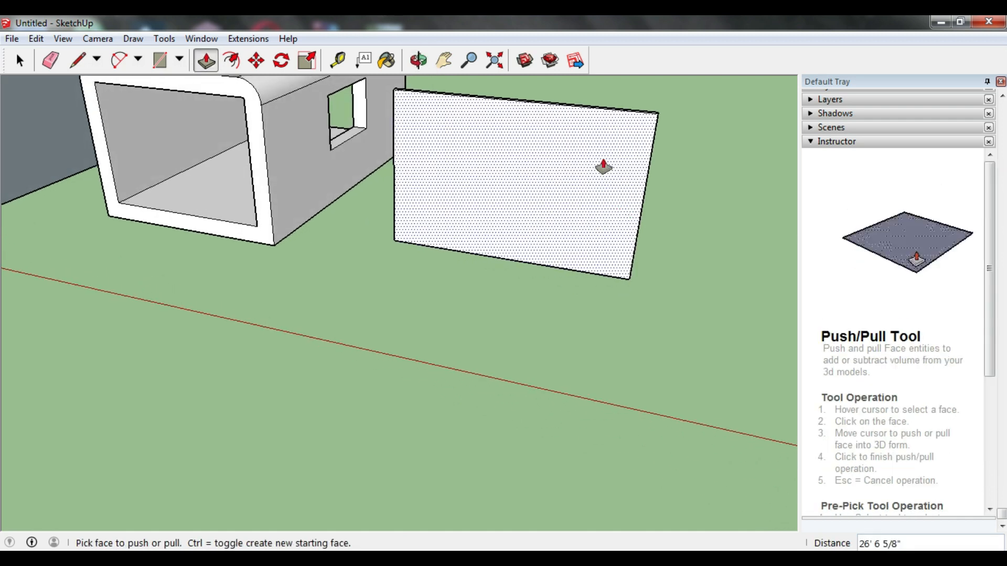
scroll(571, 86, "up", 1)
scroll(571, 85, "up", 1)
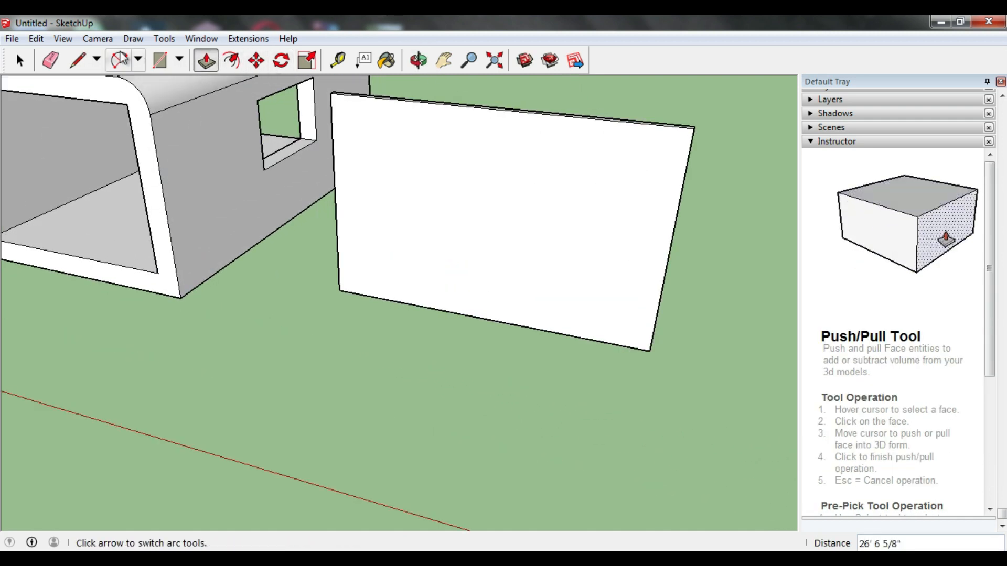
left_click(159, 60)
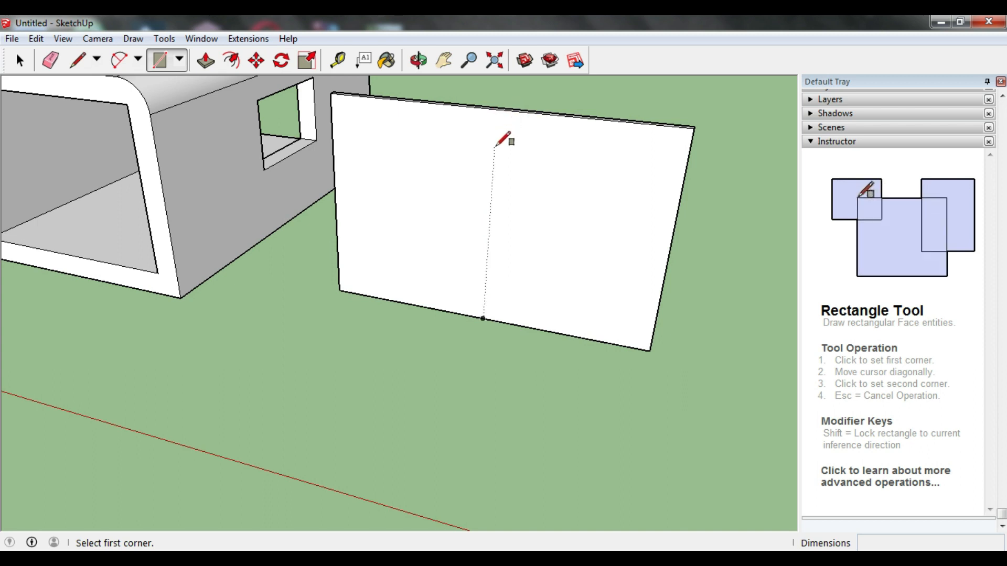
left_click(460, 162)
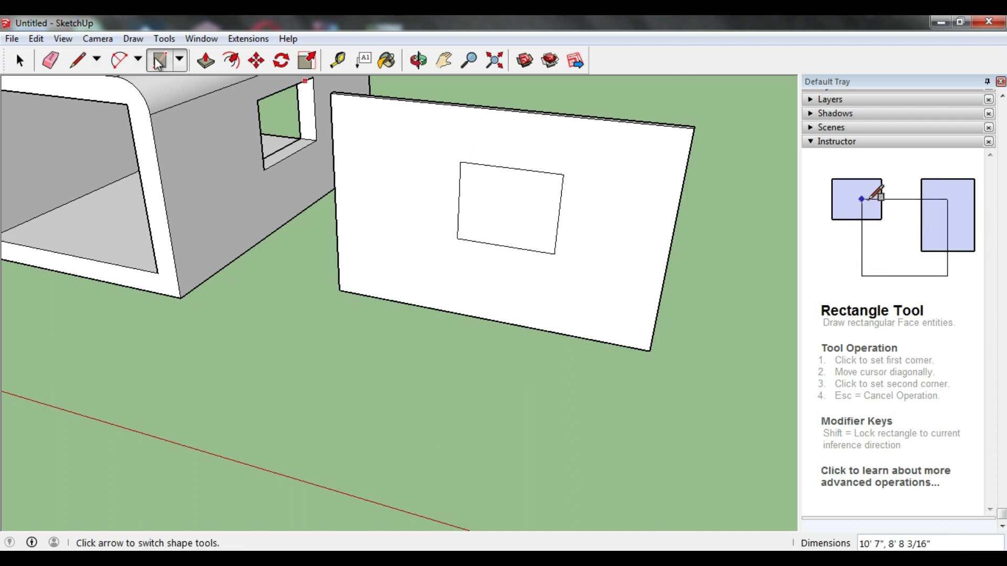
Step: Push the rectangle 9" through the upright wall to cut a window opening
left_click(207, 61)
left_click(520, 209)
middle_click_drag(521, 205, 49, 218)
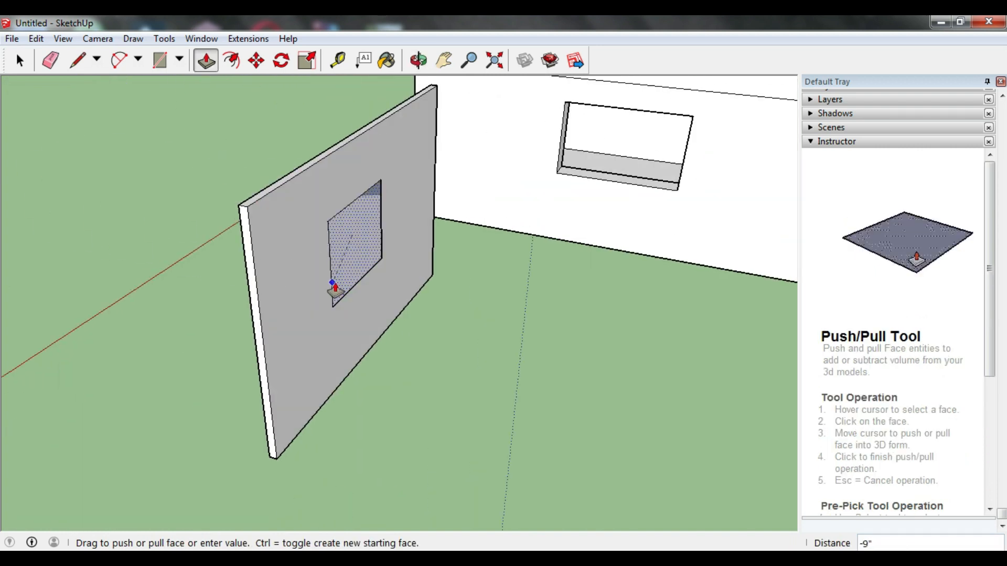
left_click(346, 286)
middle_click_drag(439, 298, 787, 245)
middle_click_drag(645, 241, 311, 179)
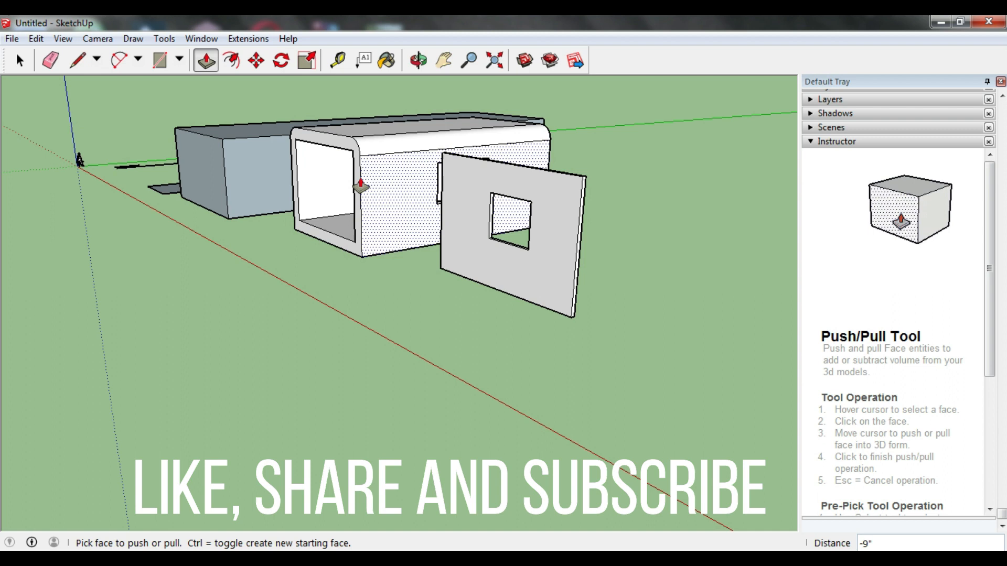
scroll(274, 114, "up", 3)
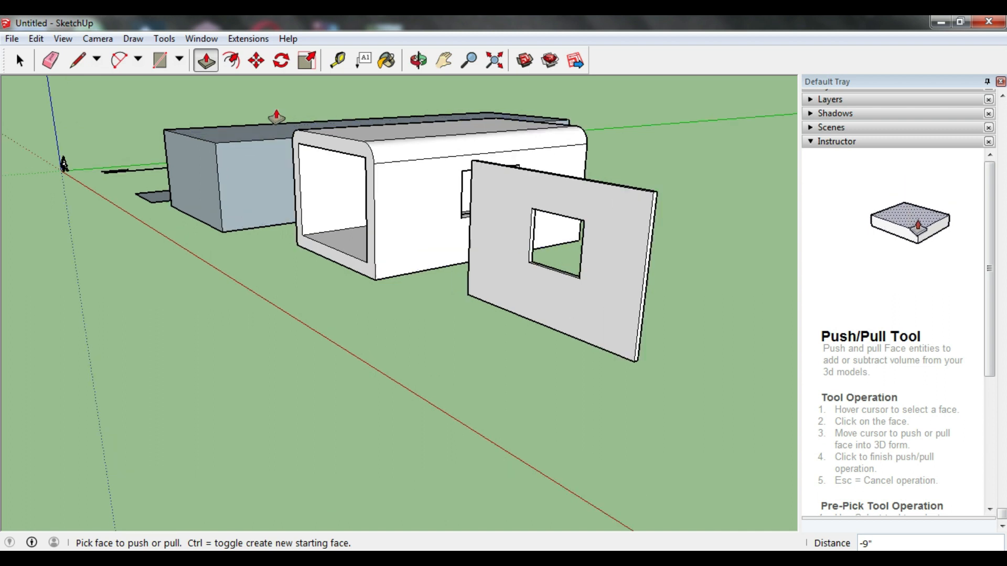
scroll(257, 138, "down", 2)
middle_click_drag(253, 139, 262, 150)
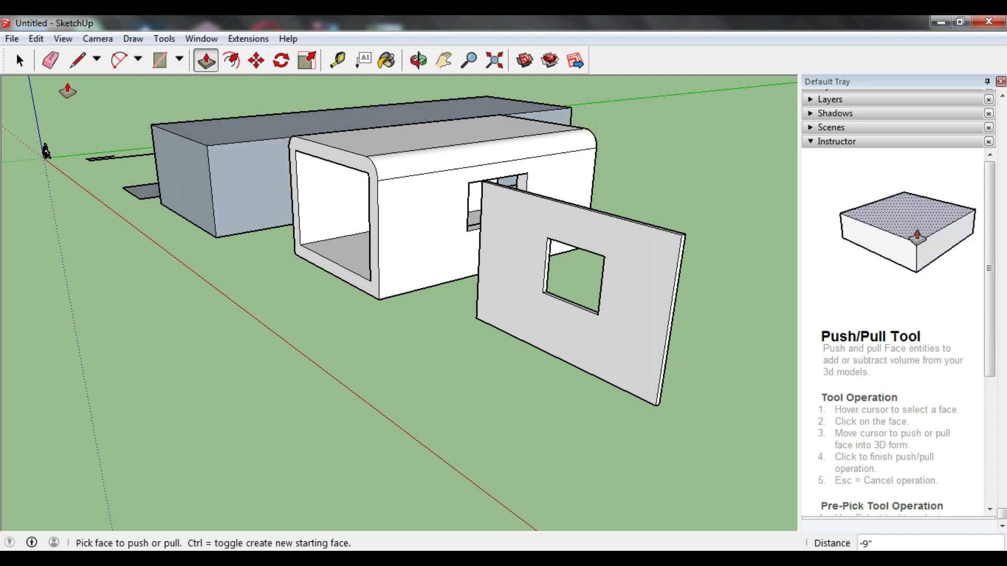